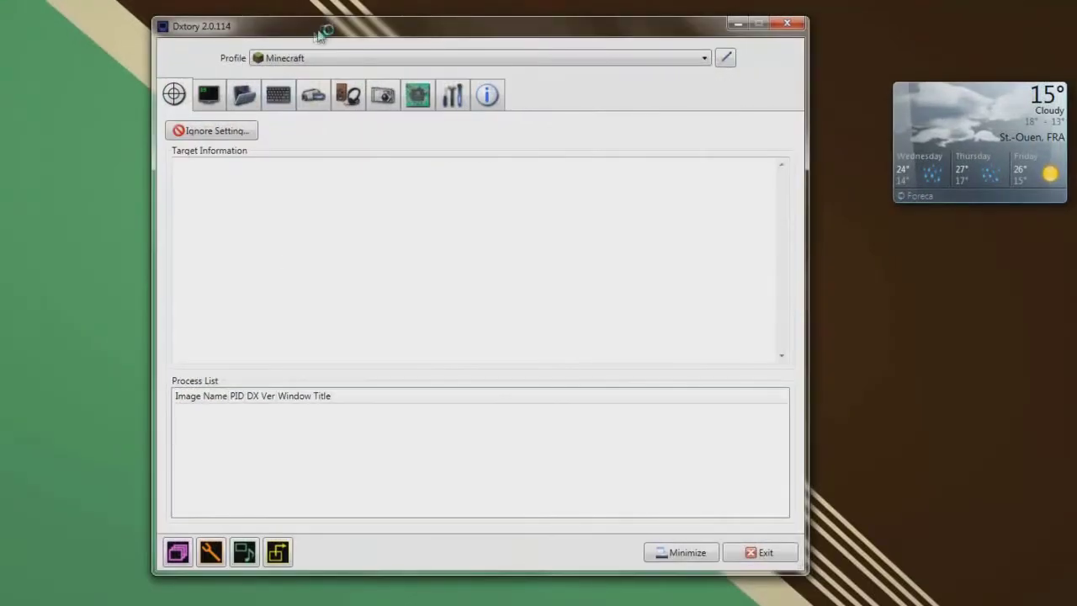
Reposition the Dxtory window further left on the desktop
drag(416, 42, 405, 38)
drag(611, 32, 611, 45)
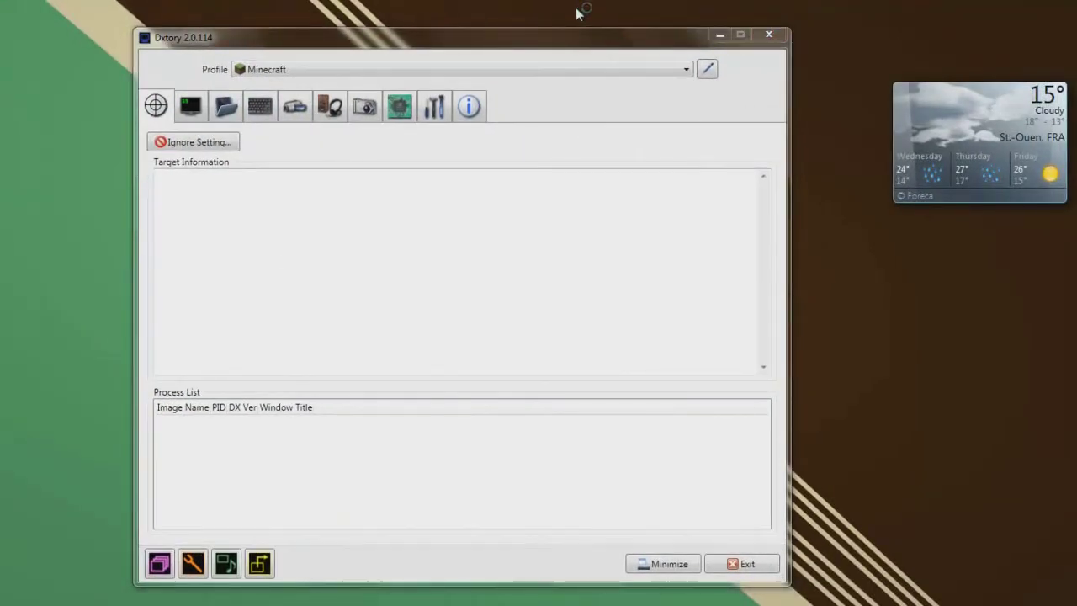
drag(556, 29, 547, 38)
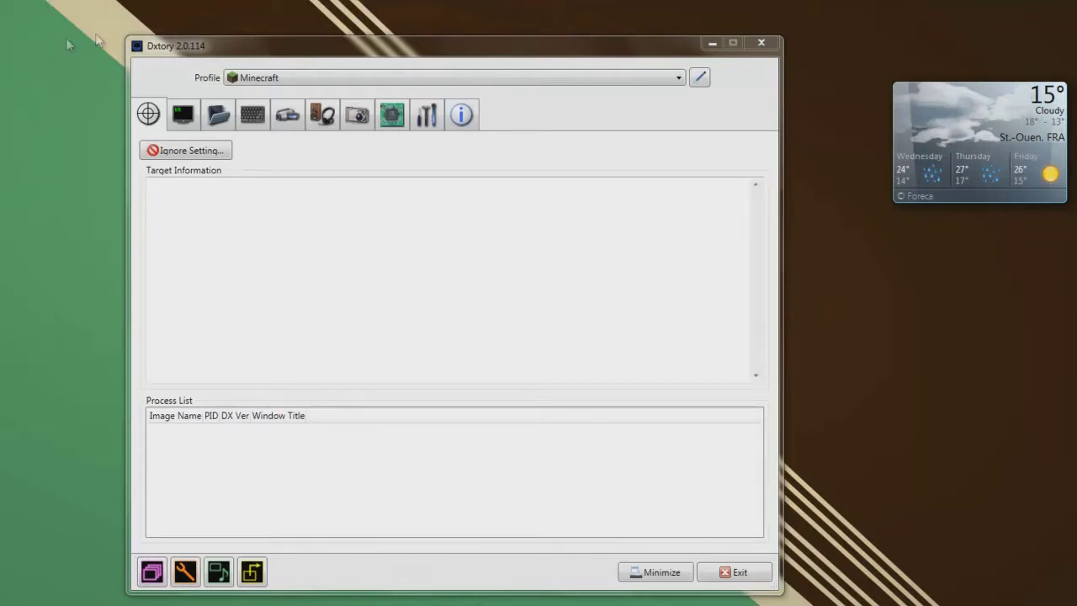
mouse_move(268, 54)
mouse_down()
mouse_move(260, 39)
mouse_move(260, 61)
mouse_up()
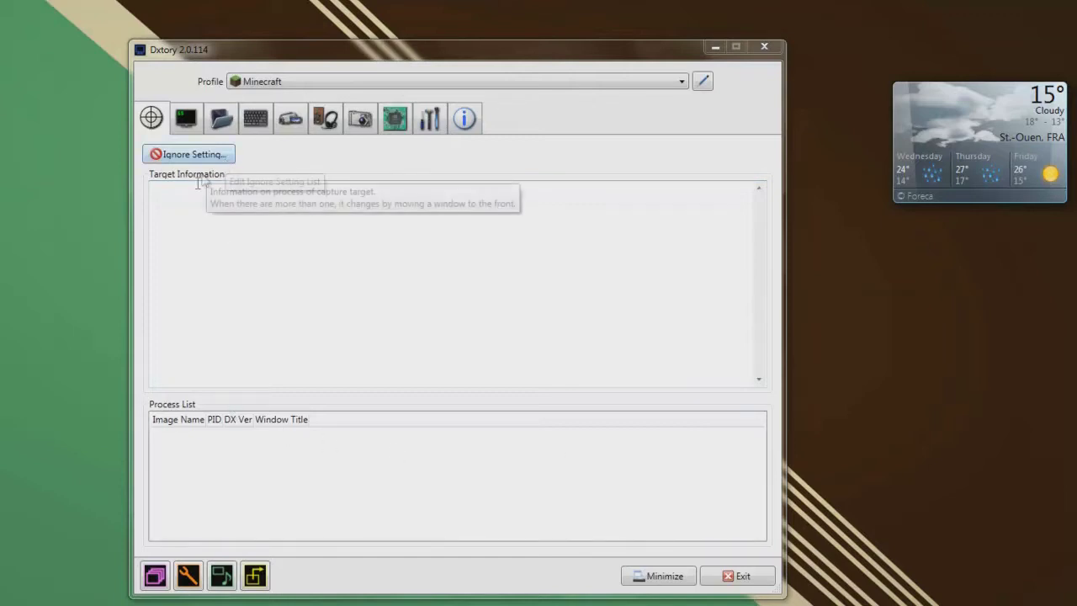
Keep Minecraft as the profile and show its overlay settings with Video FPS, Write File FPS and Record Status
click(307, 84)
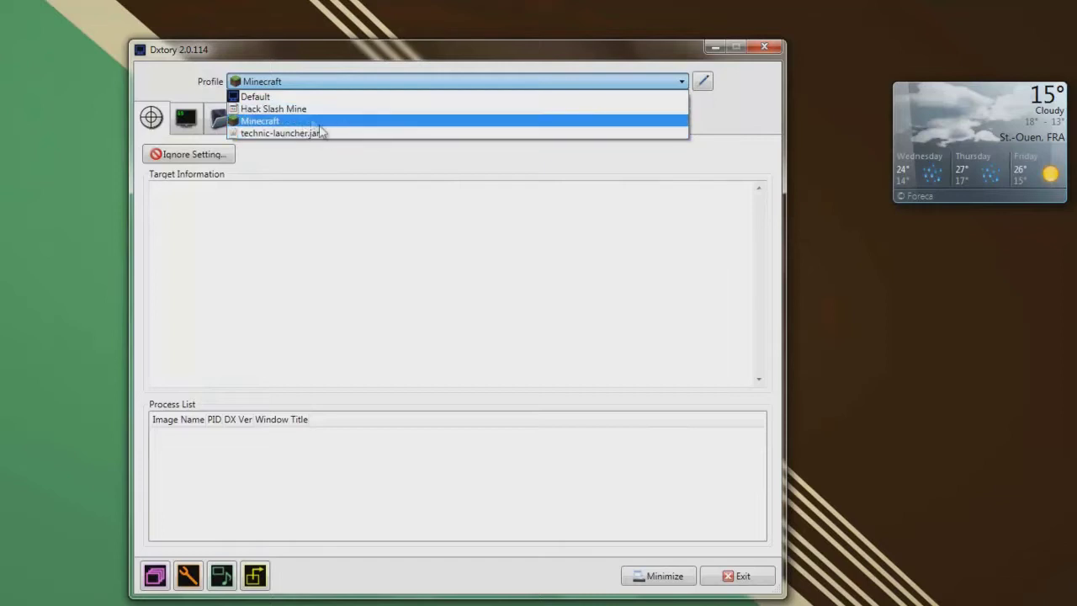
click(308, 122)
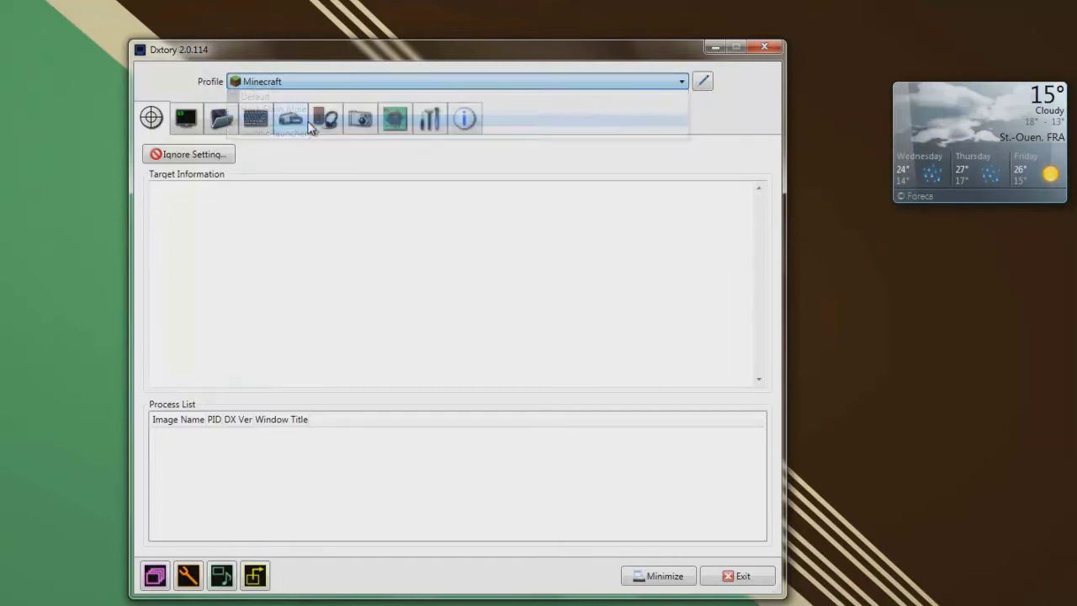
click(192, 124)
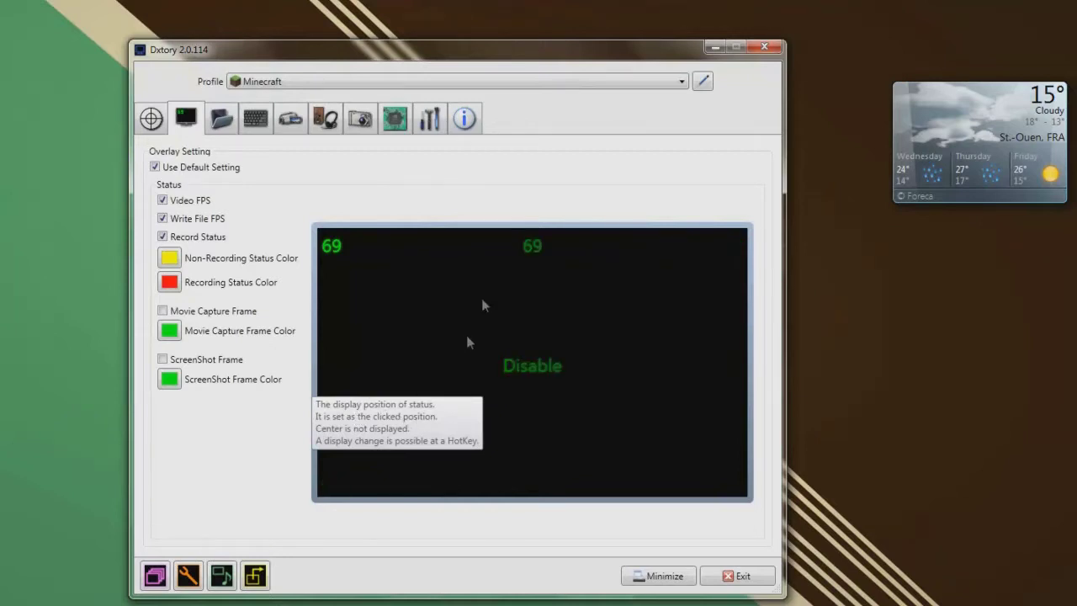
Remove the existing movie save folder entry on the Folder tab
click(220, 132)
click(231, 246)
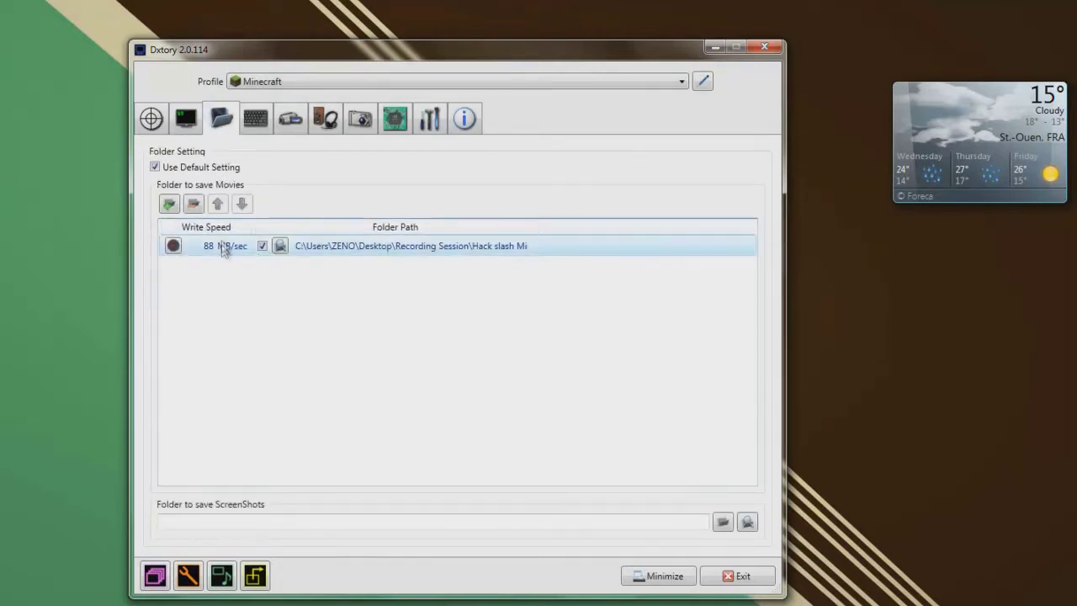
click(221, 245)
click(194, 207)
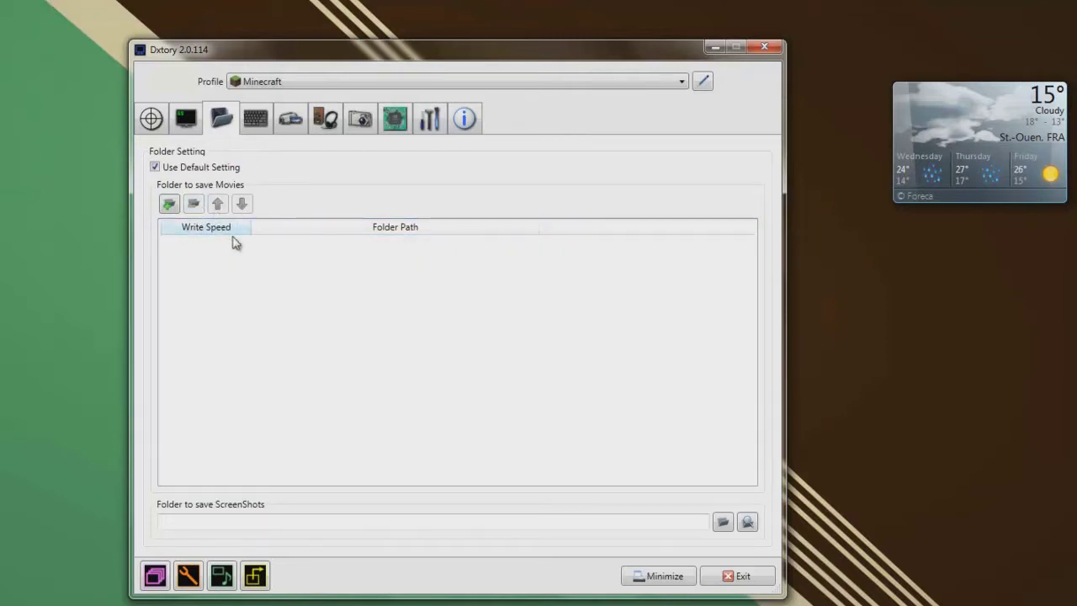
Add Recording Session\Hack slash Mine as the new movie save folder
click(169, 205)
scroll(396, 345, down, 1)
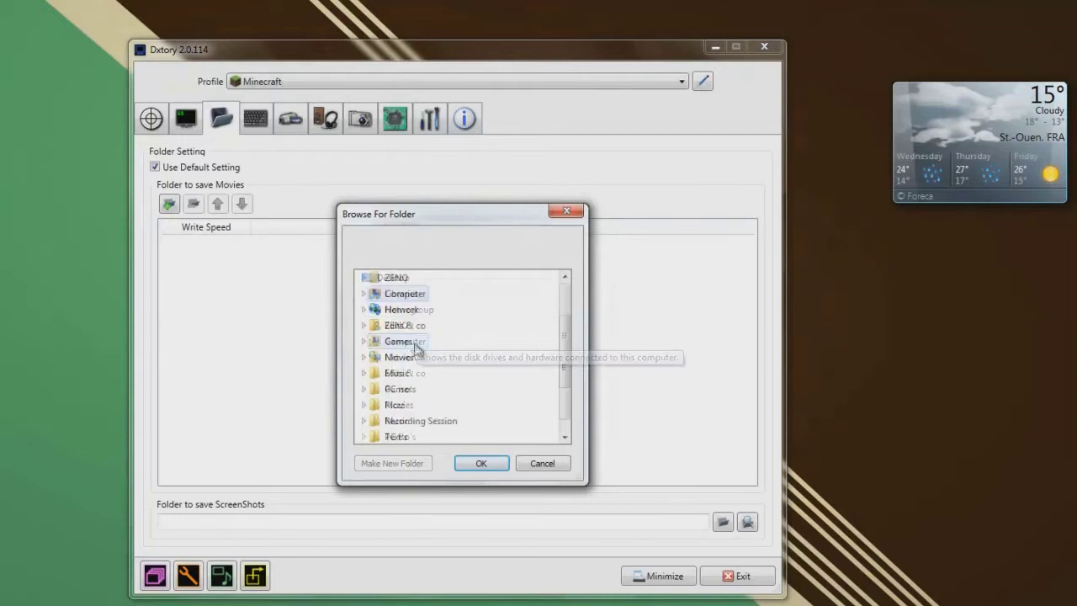
scroll(415, 350, down, 1)
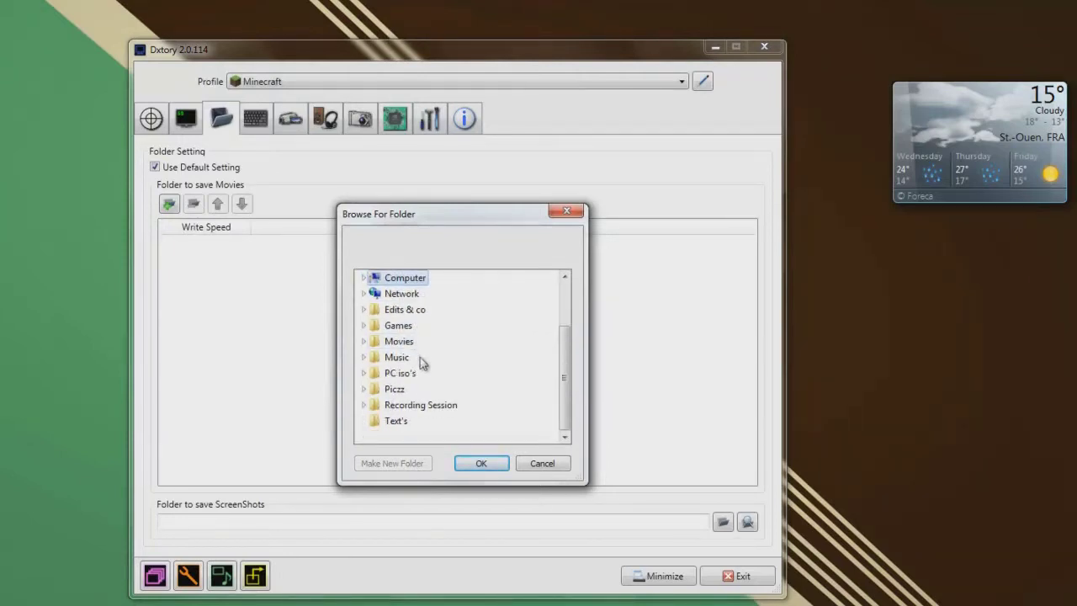
click(425, 406)
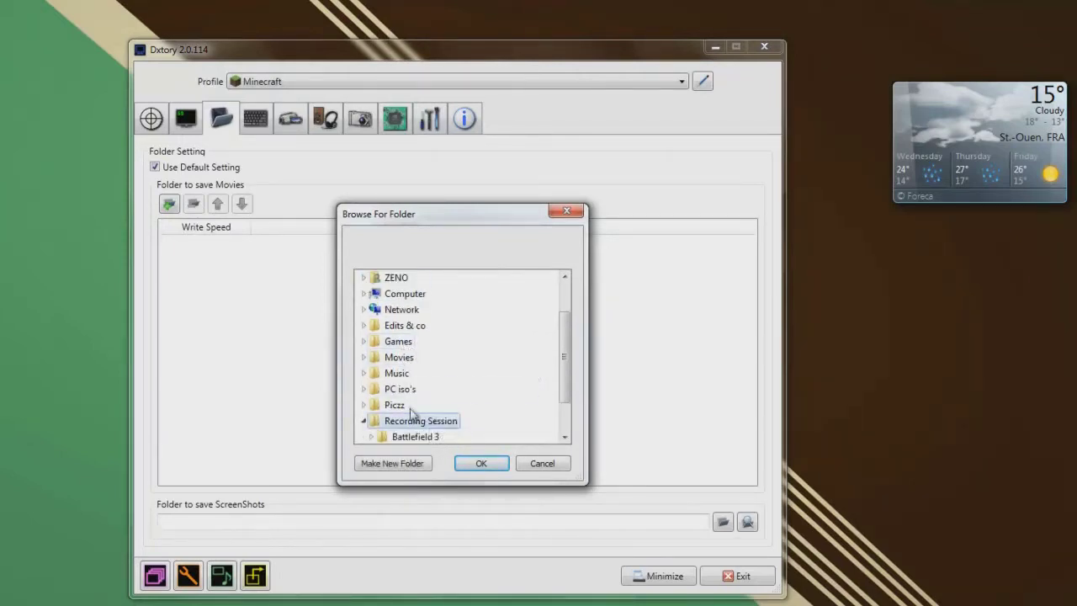
scroll(418, 413, down, 1)
click(424, 411)
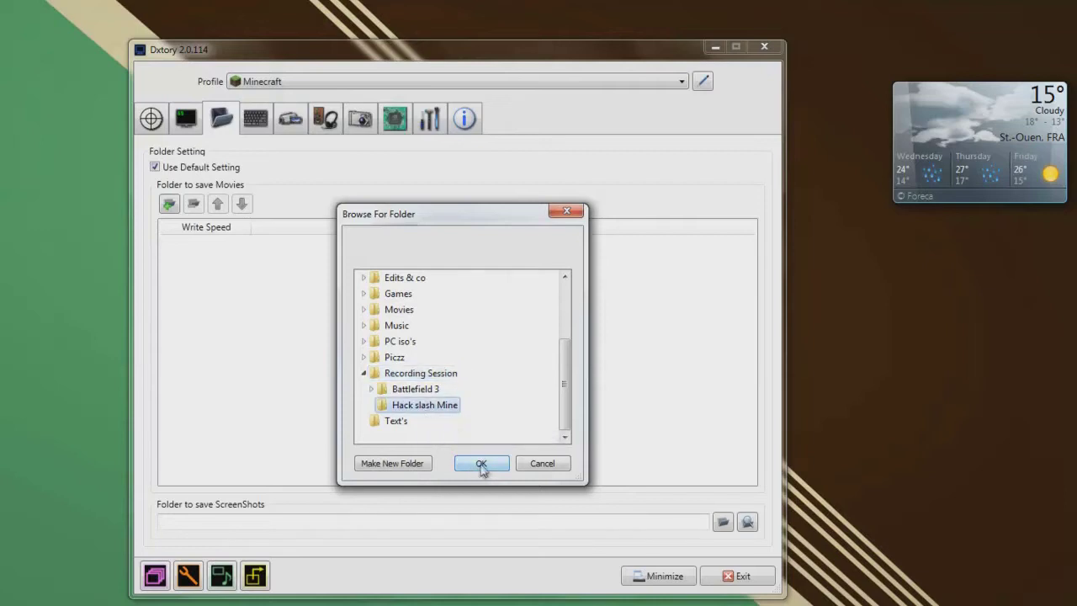
click(481, 464)
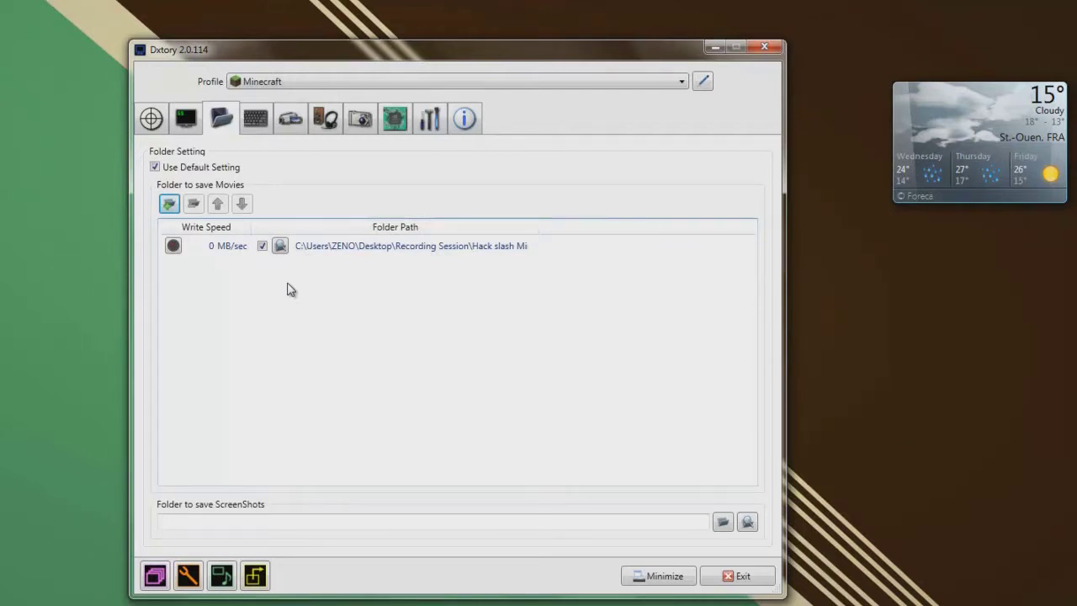
Benchmark the Hack slash Mine folder with a 1000 MB write test, which reports 74 MB/sec
click(174, 246)
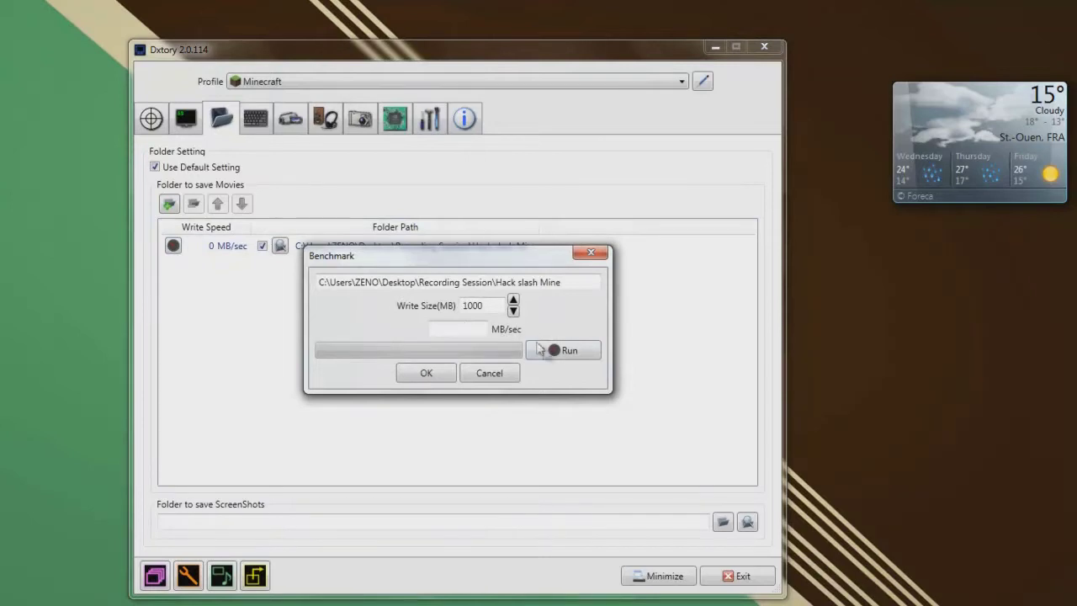
click(562, 351)
click(444, 376)
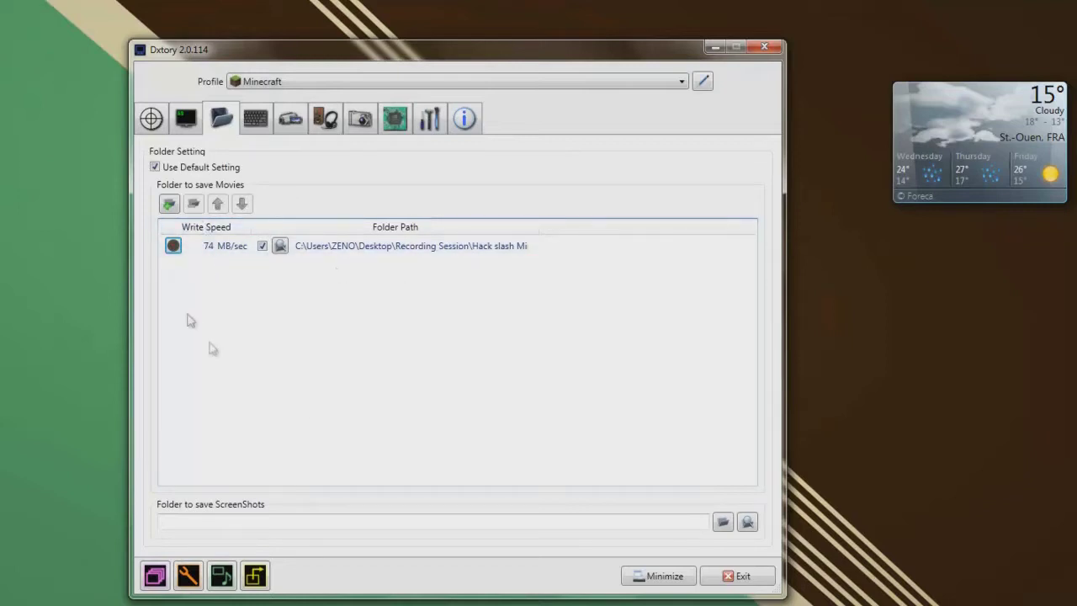
Check the hotkeys (F9 for movie capture, F10 for screenshots), then view the Movie settings
click(255, 122)
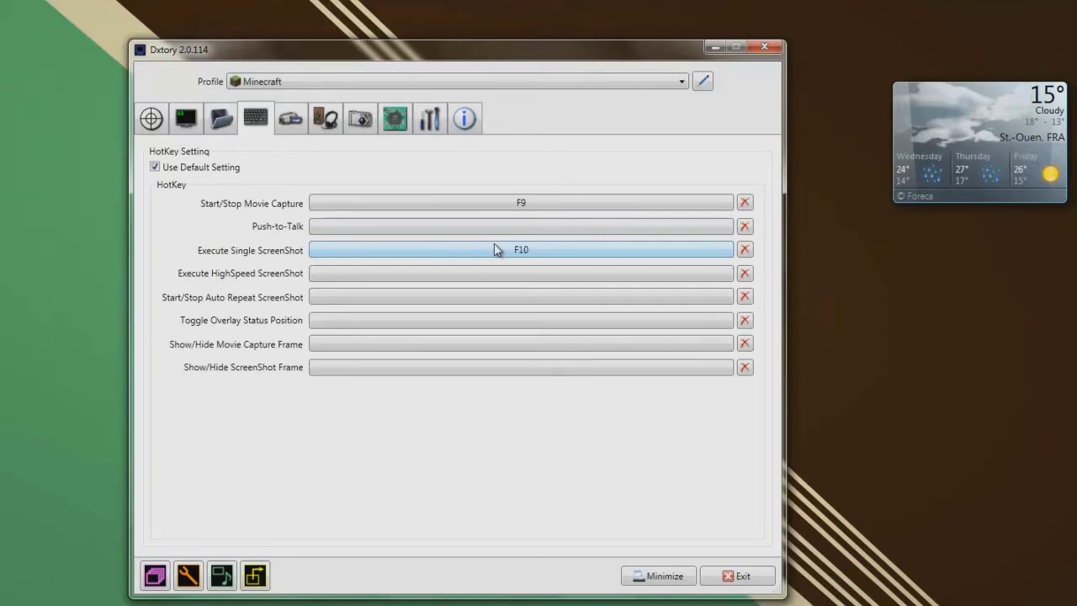
click(290, 119)
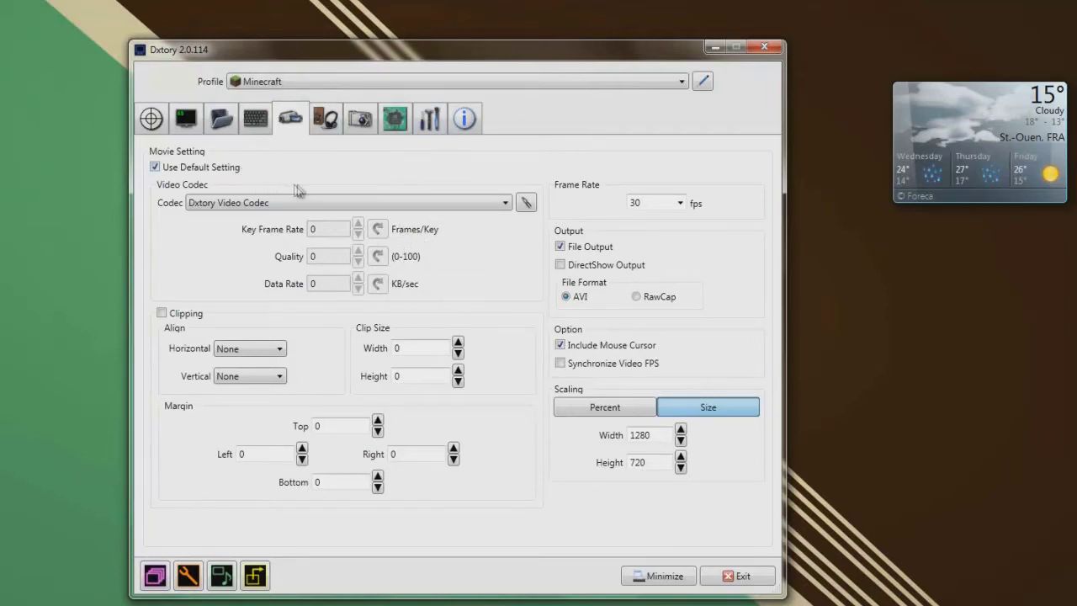
Keep Dxtory Video Codec selected in the Codec list
click(208, 208)
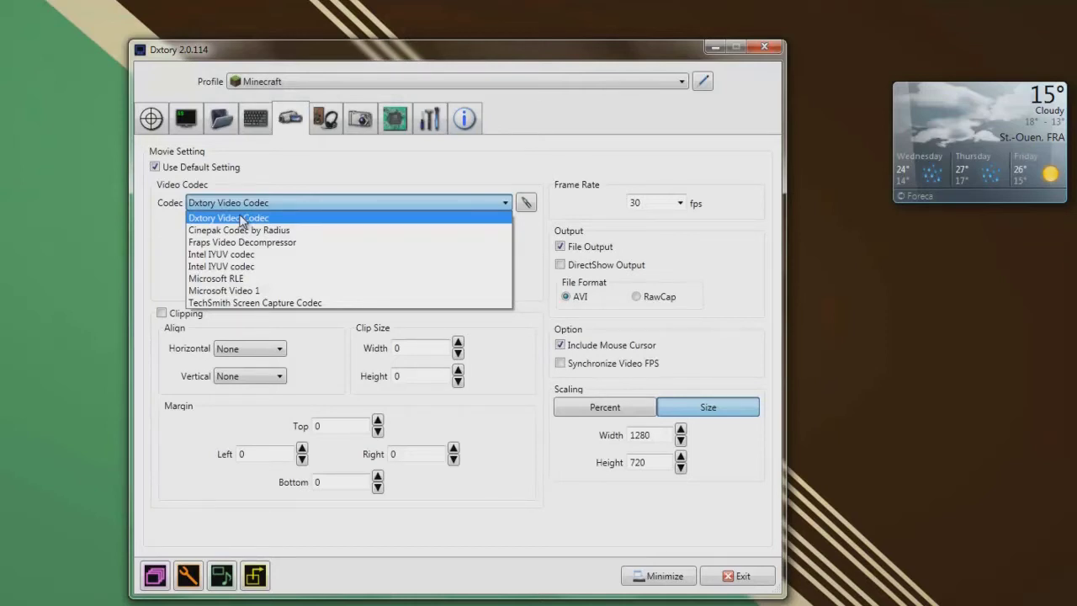
click(248, 221)
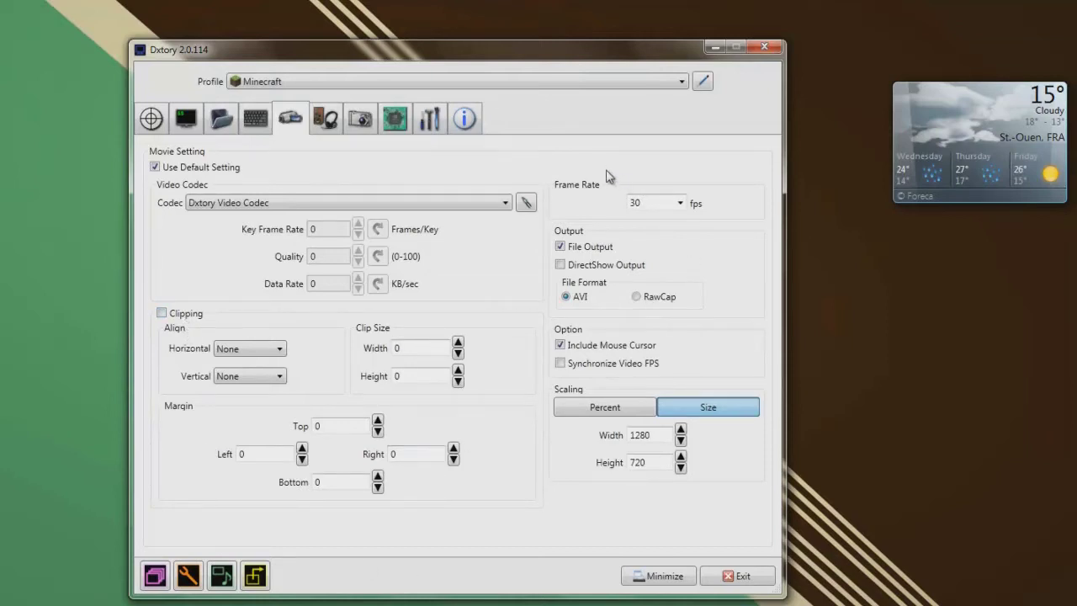
click(679, 203)
click(678, 203)
click(664, 204)
click(681, 204)
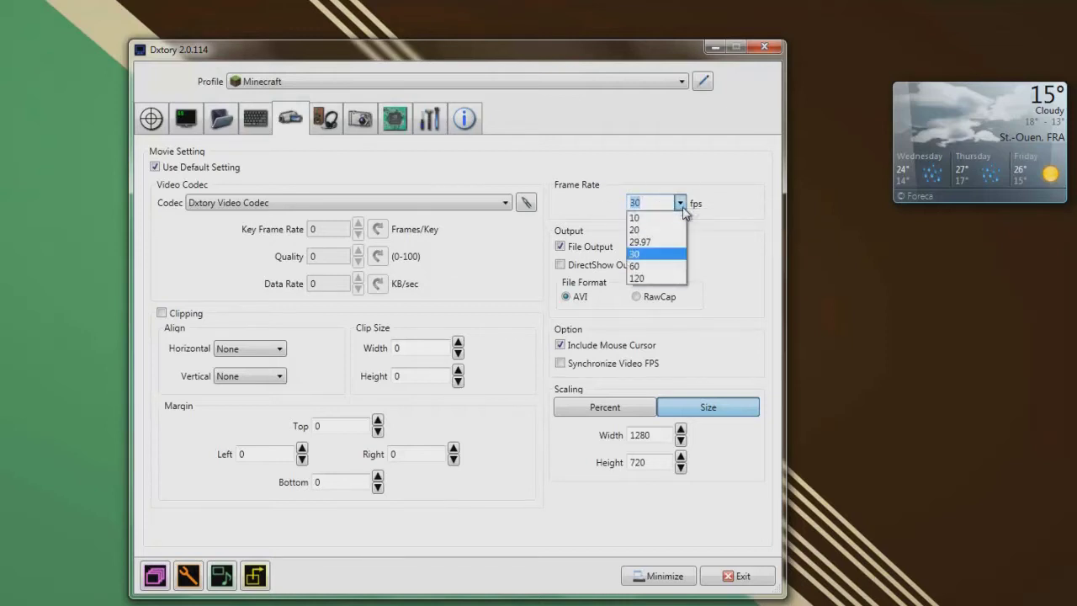
click(666, 279)
click(660, 254)
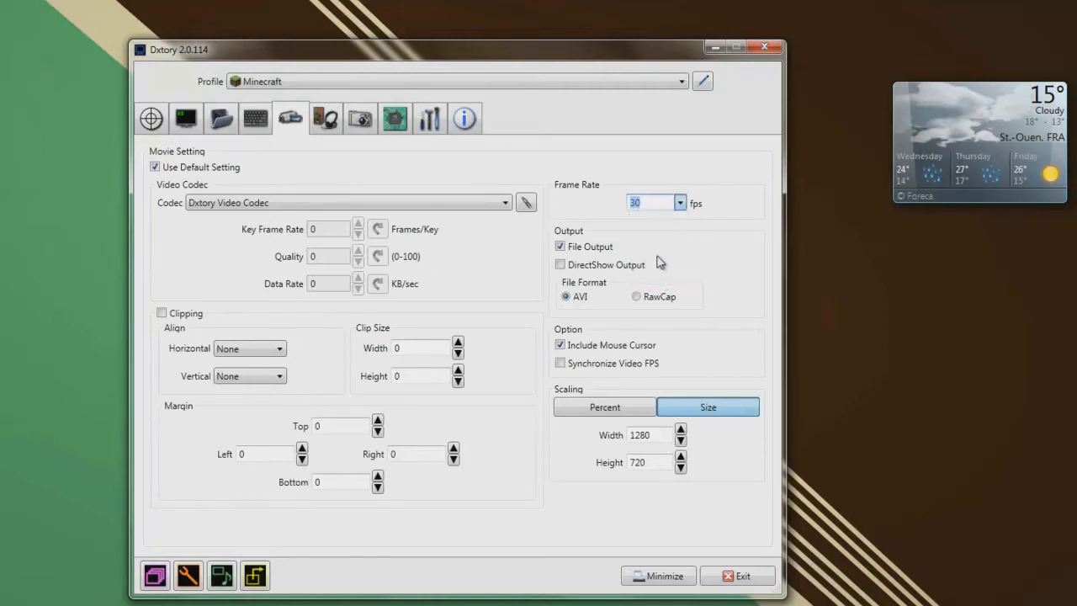
click(680, 204)
click(681, 205)
click(680, 203)
click(682, 205)
click(652, 206)
click(680, 204)
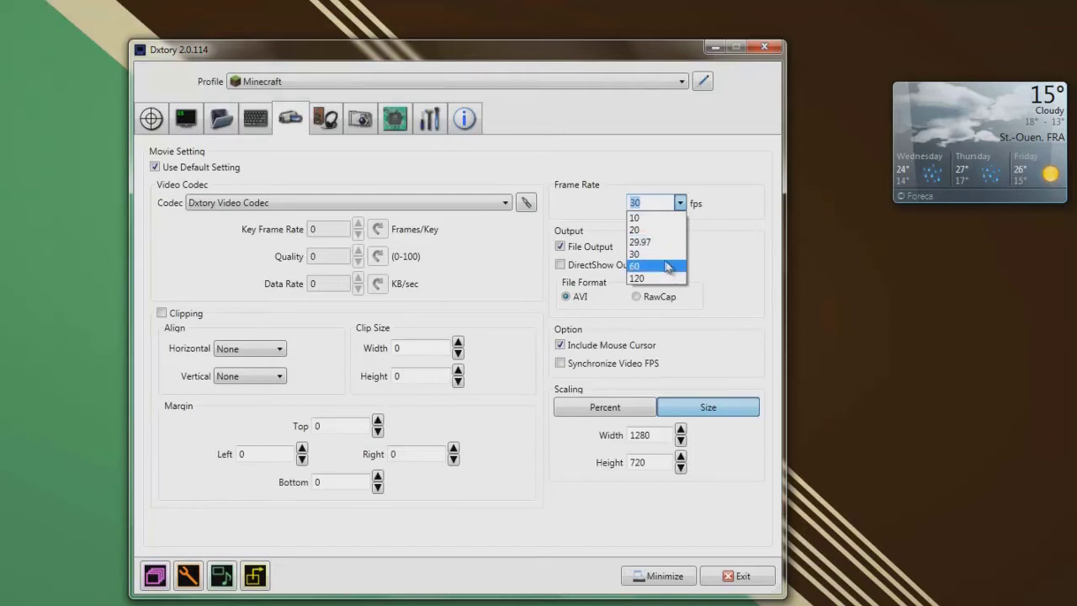
click(647, 254)
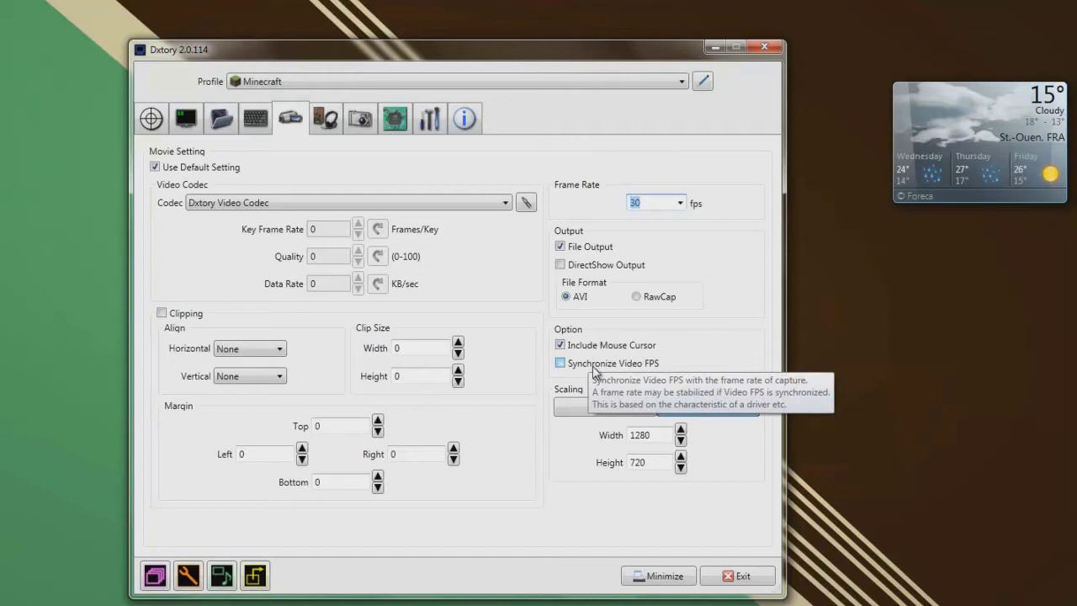
Leave Synchronize Video FPS off and switch scaling to Percent at 100%
click(560, 363)
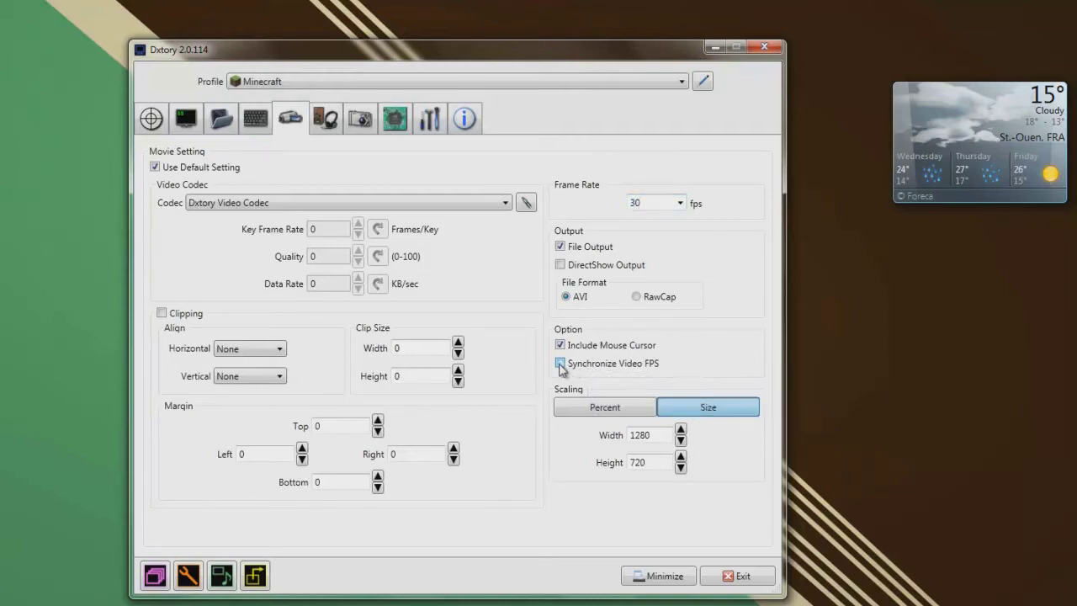
click(561, 364)
click(631, 408)
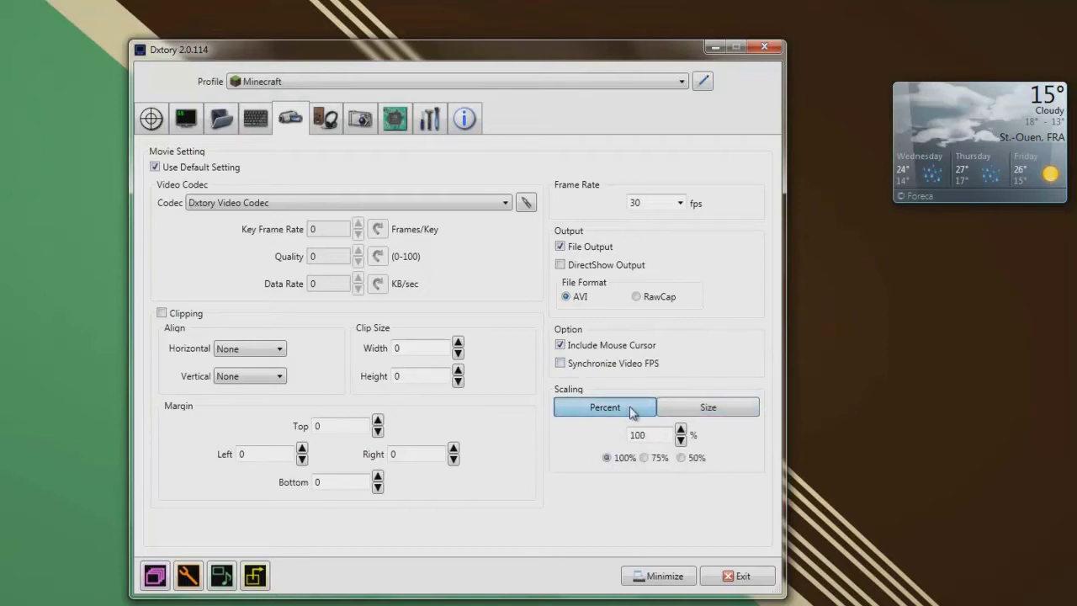
Switch scaling back to a fixed 1280×720 size
click(701, 412)
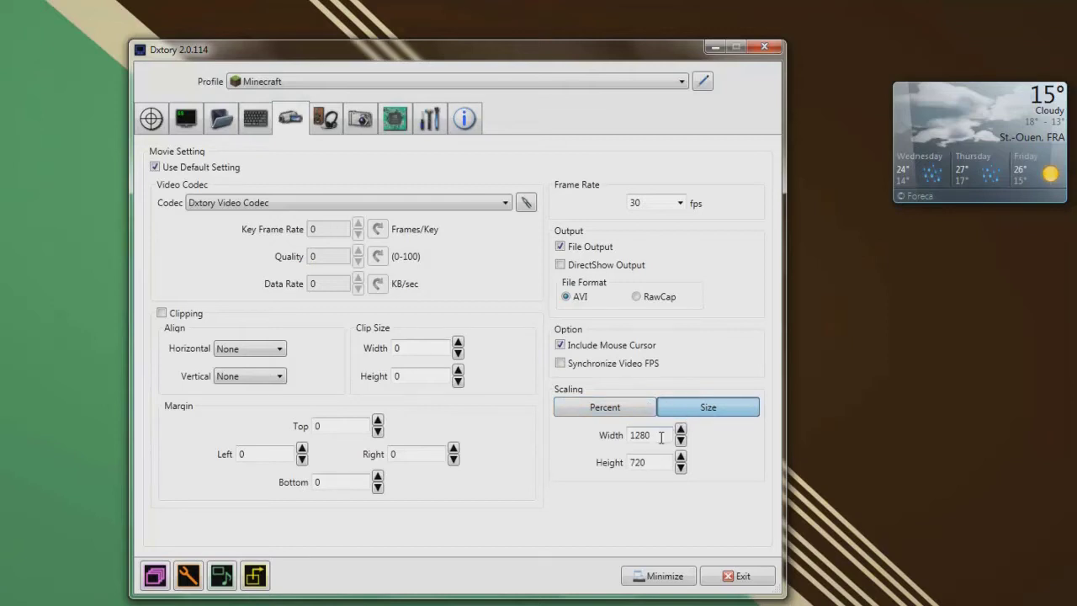
drag(663, 438, 572, 444)
click(658, 433)
Review the save-folder settings and return to the Movie settings
click(215, 126)
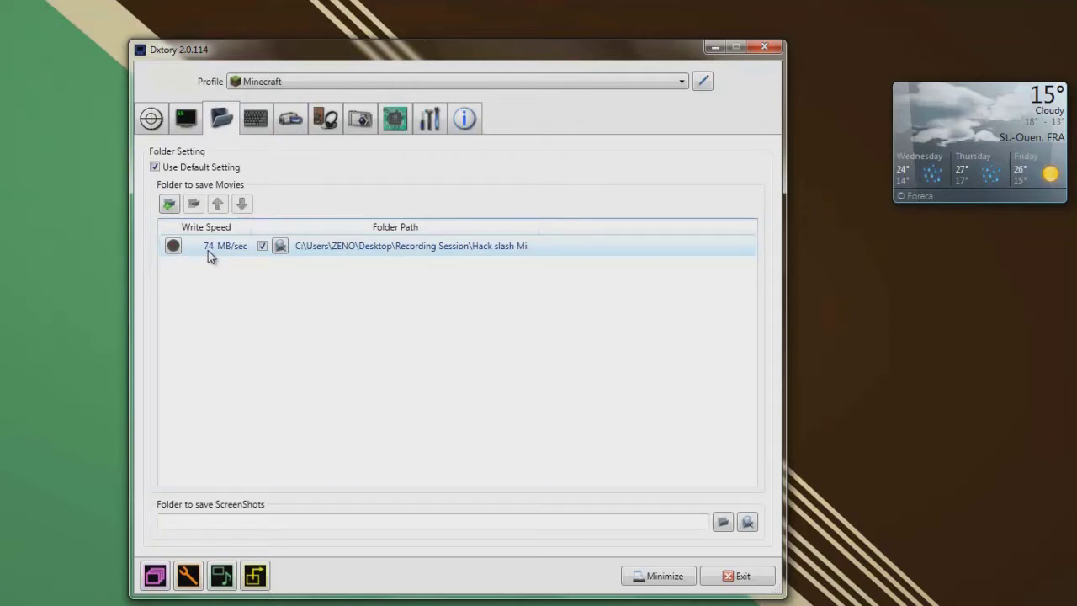
click(292, 131)
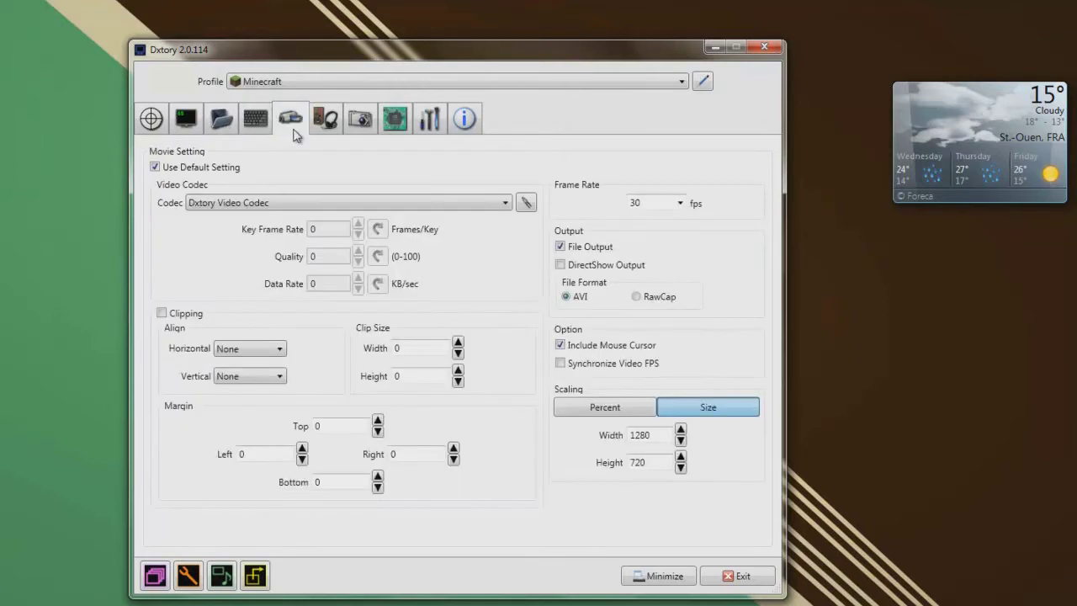
click(215, 132)
click(292, 134)
Keep Haut-parleurs as the audio recording device
click(332, 126)
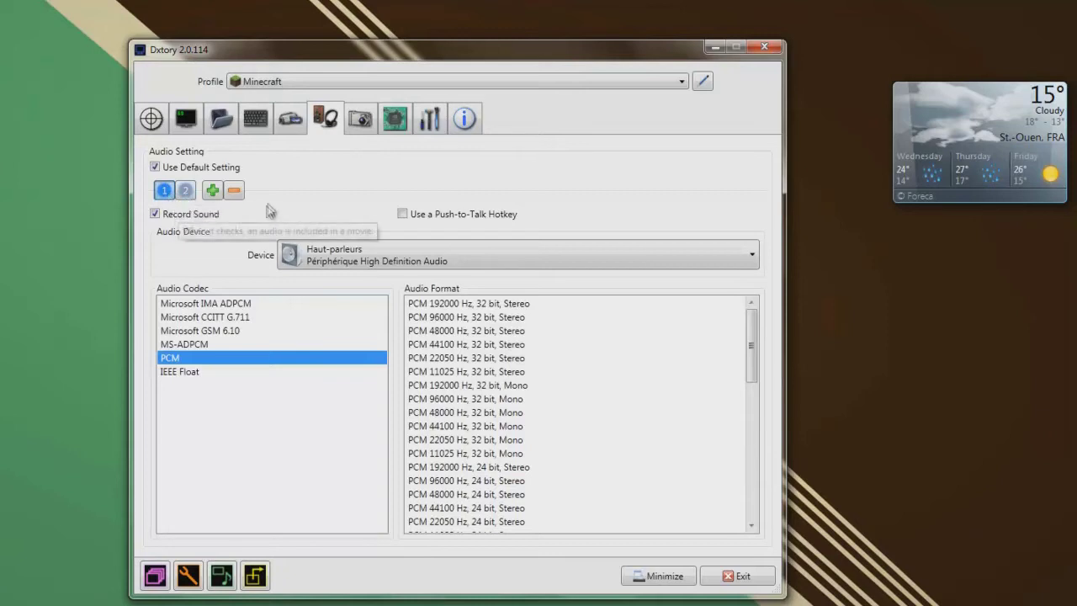
click(383, 258)
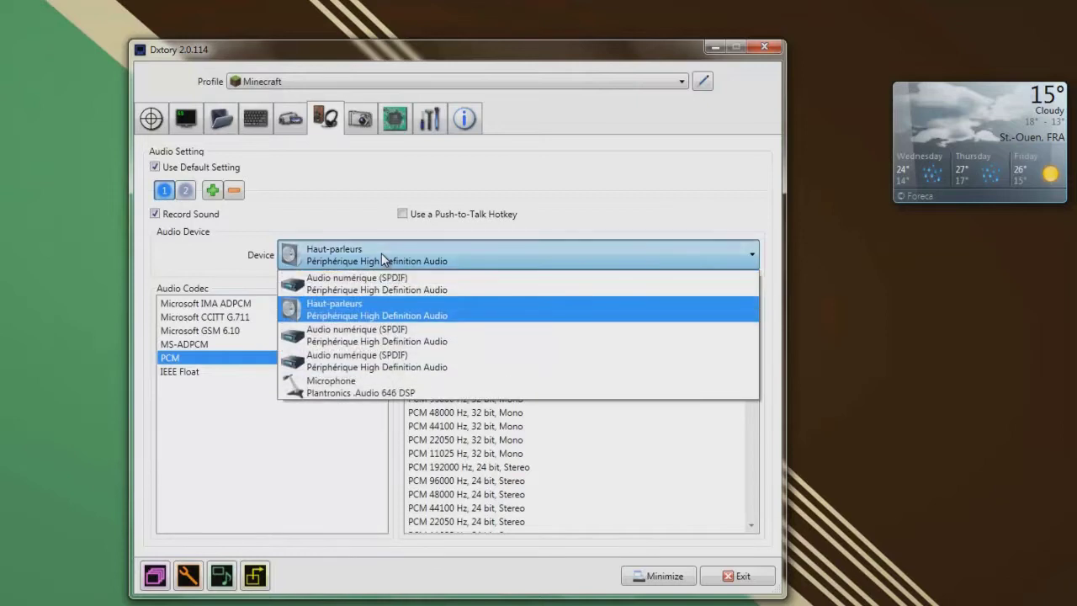
click(358, 315)
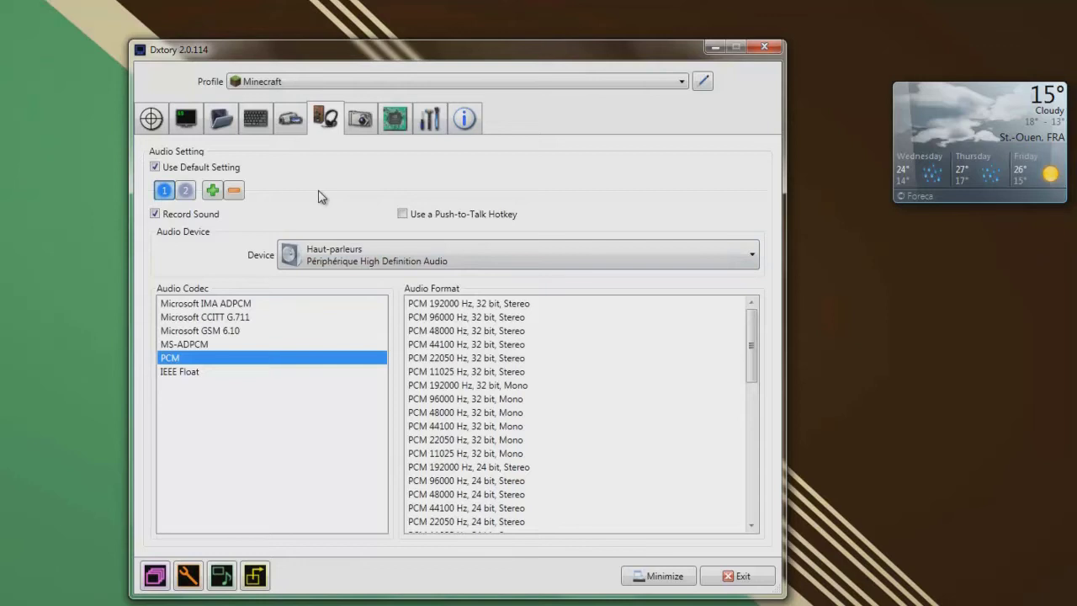
click(350, 254)
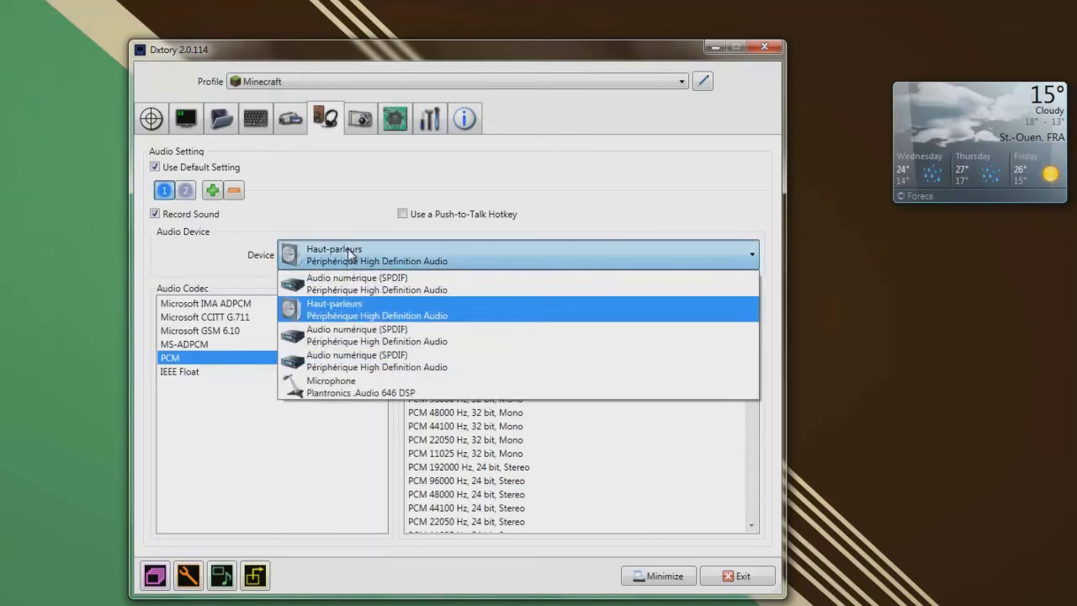
click(362, 314)
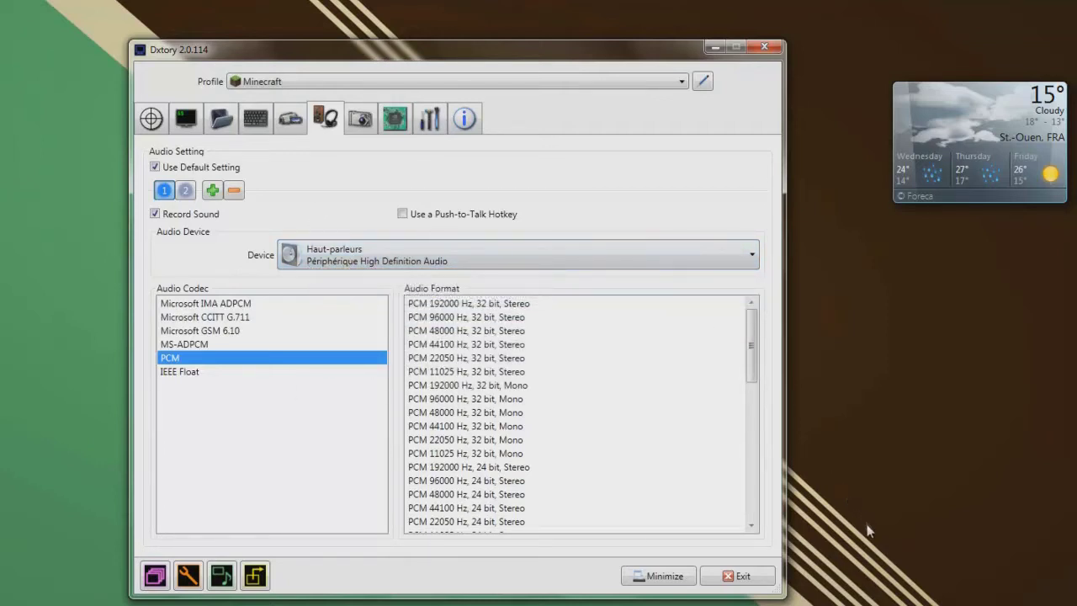
Add a third audio stream, delete it again, and return to stream 1
click(185, 190)
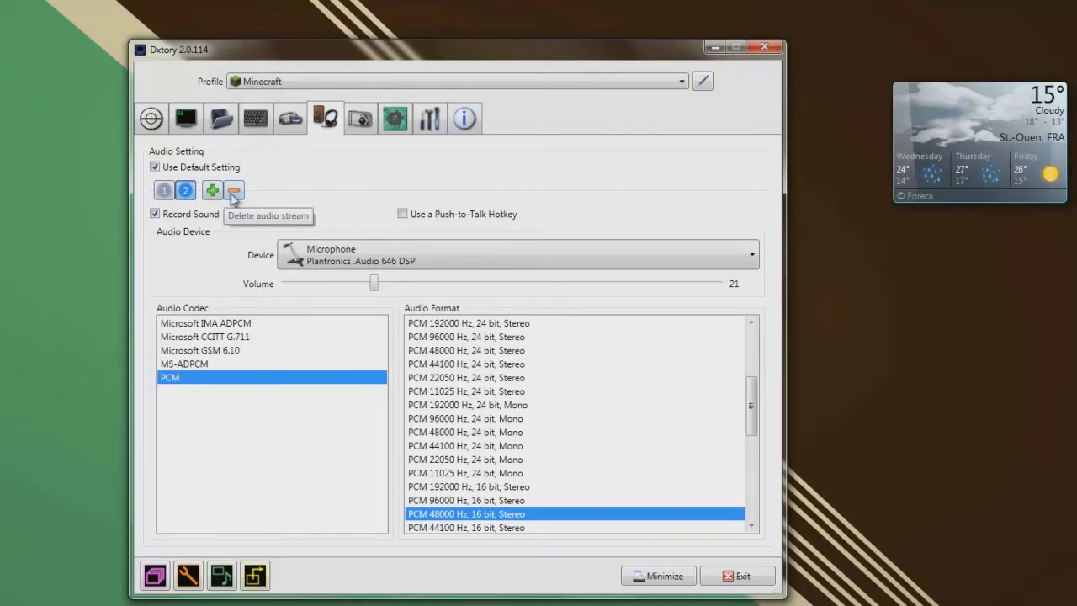
click(212, 191)
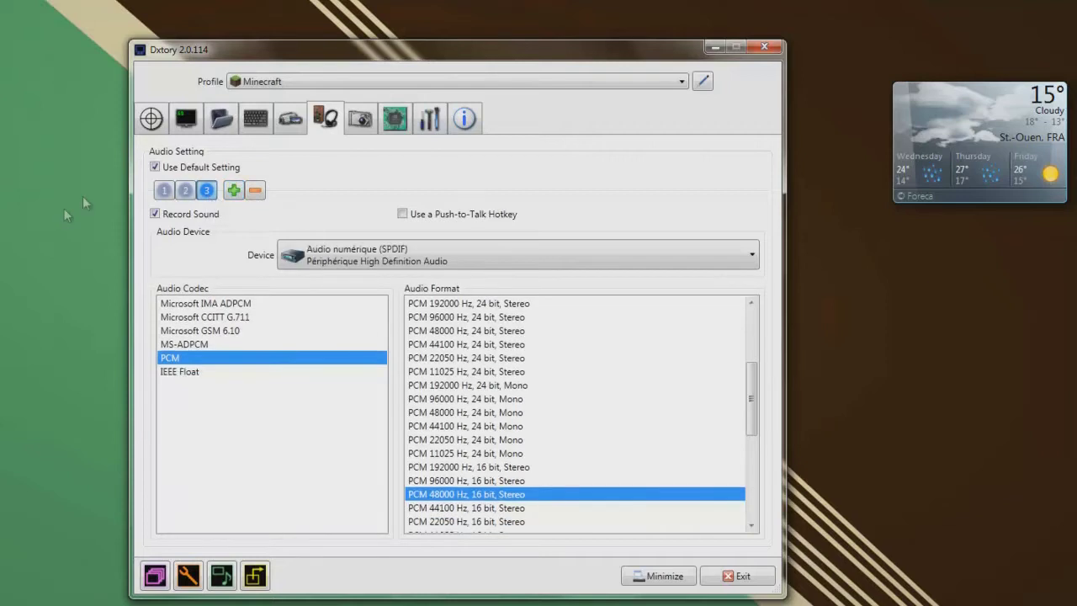
click(255, 191)
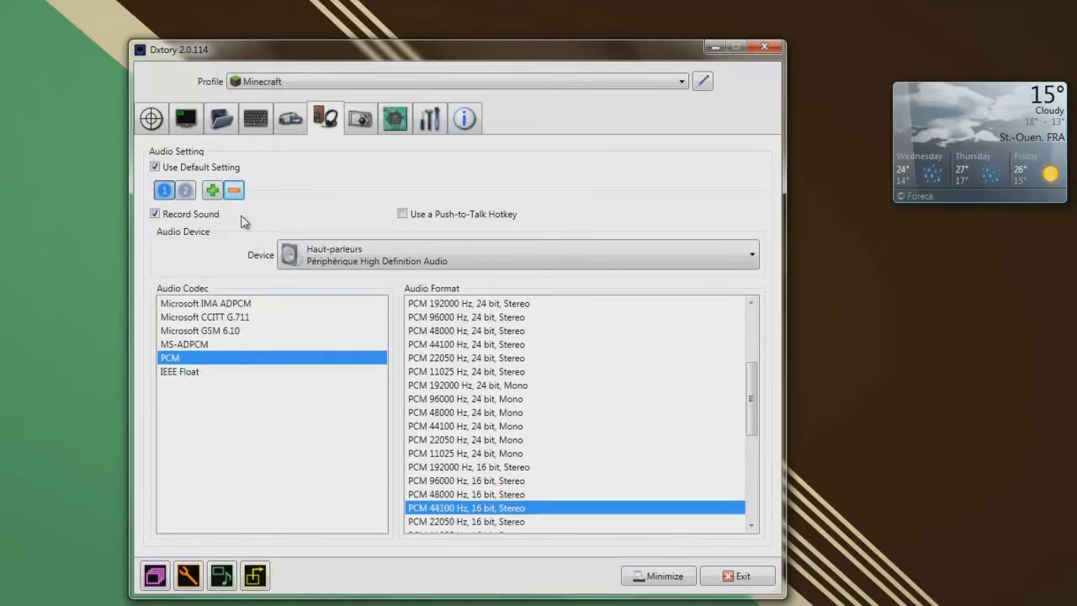
click(186, 191)
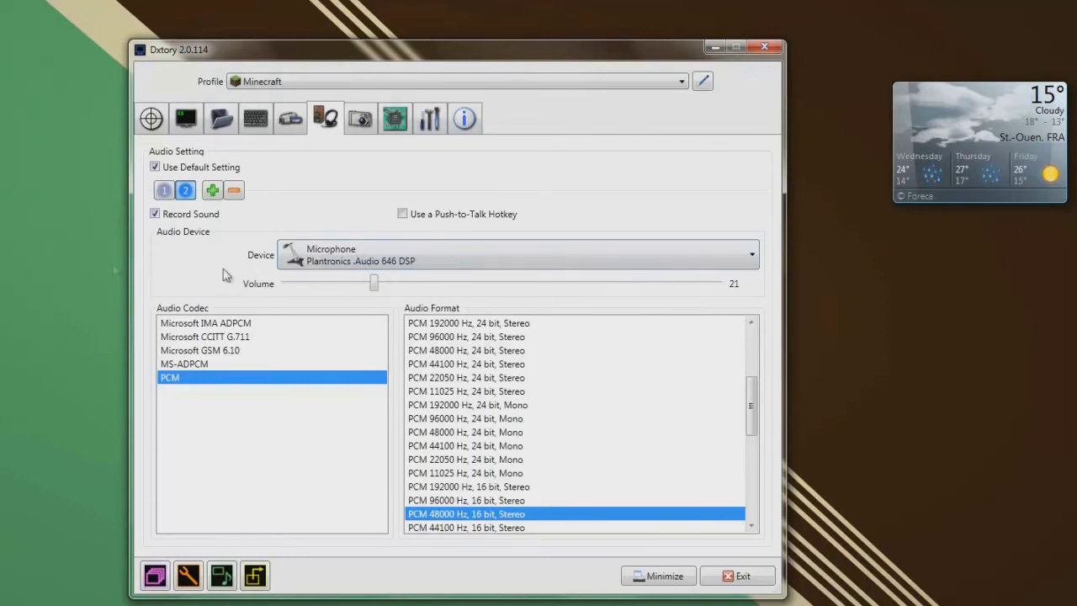
click(165, 192)
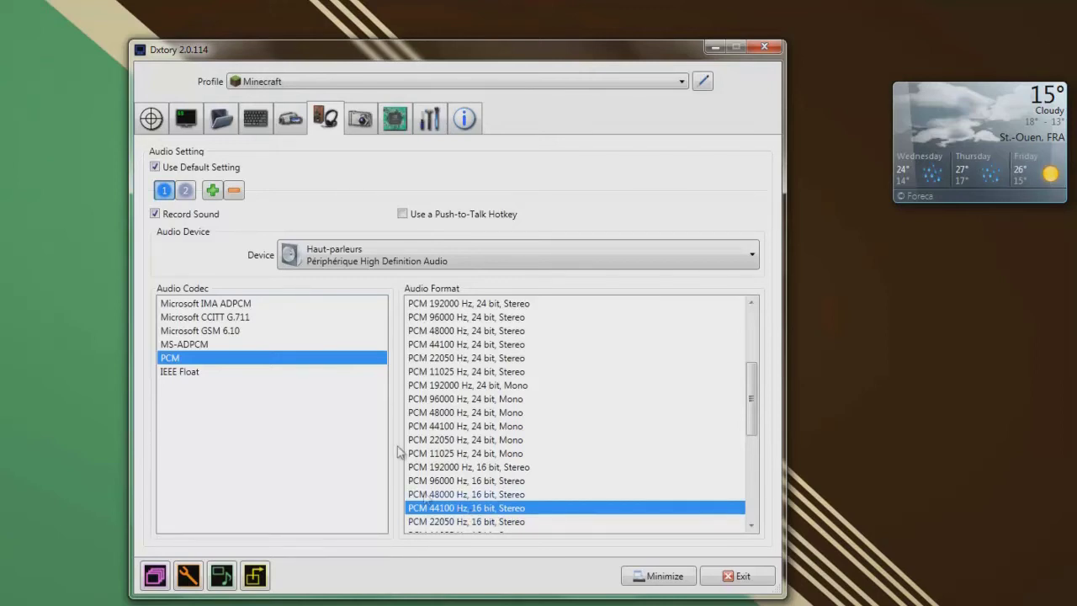
click(185, 190)
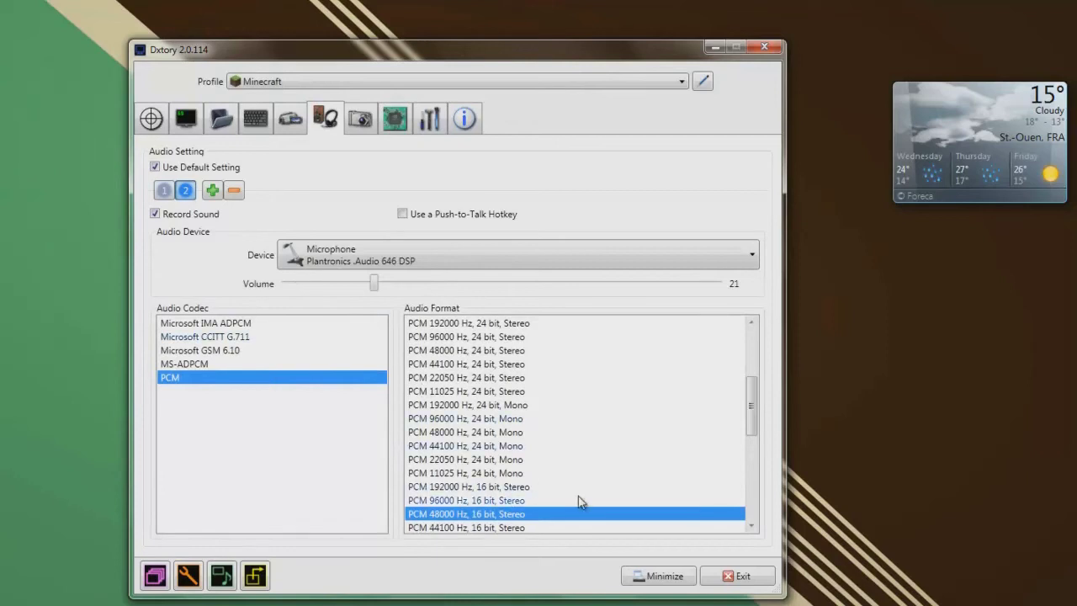
click(167, 191)
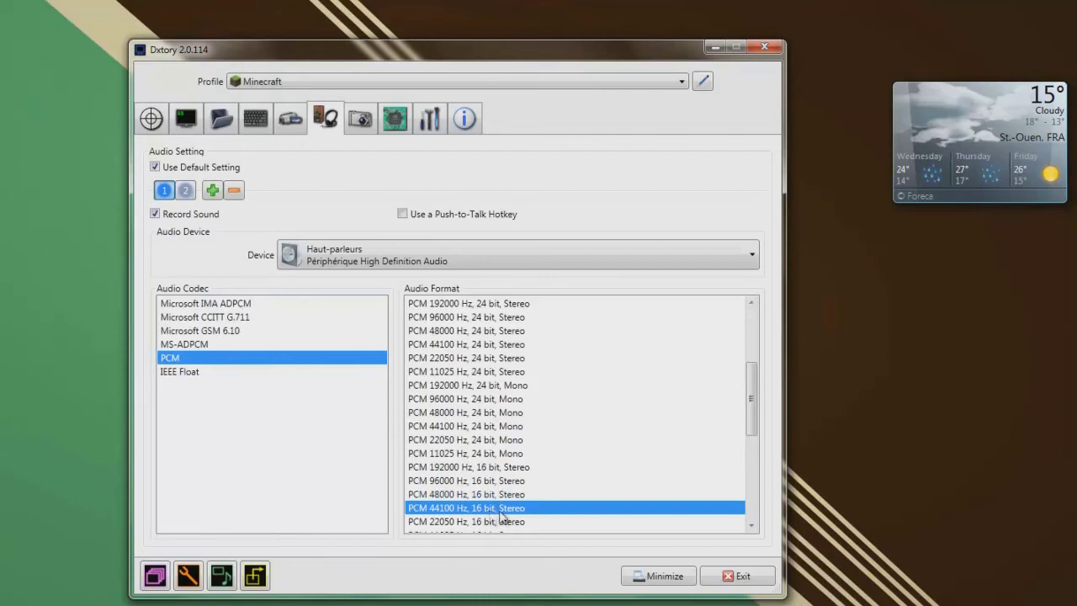
scroll(527, 520, down, 2)
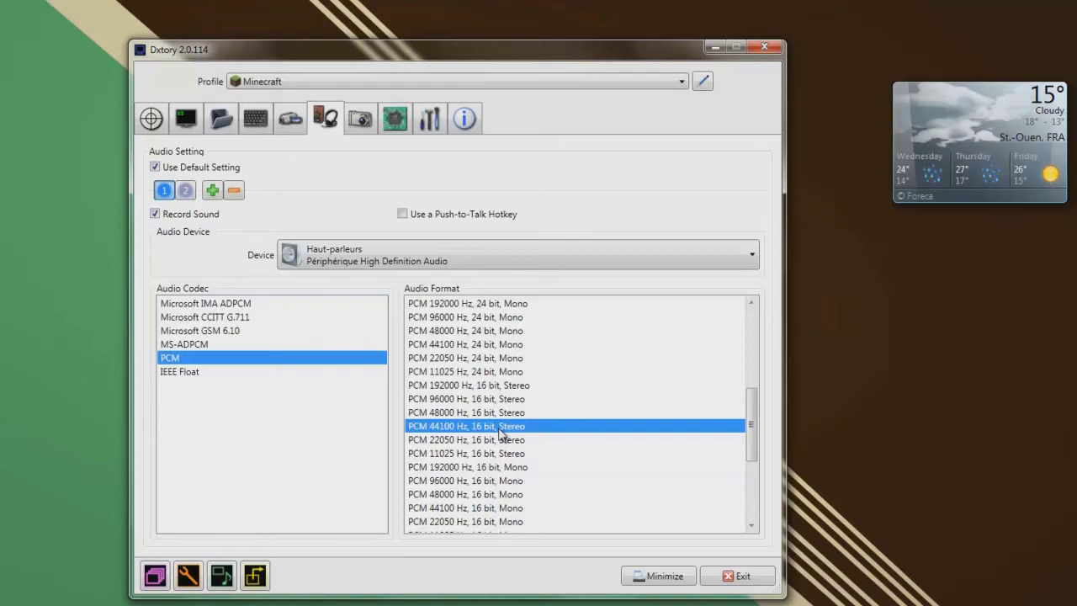
scroll(502, 433, up, 1)
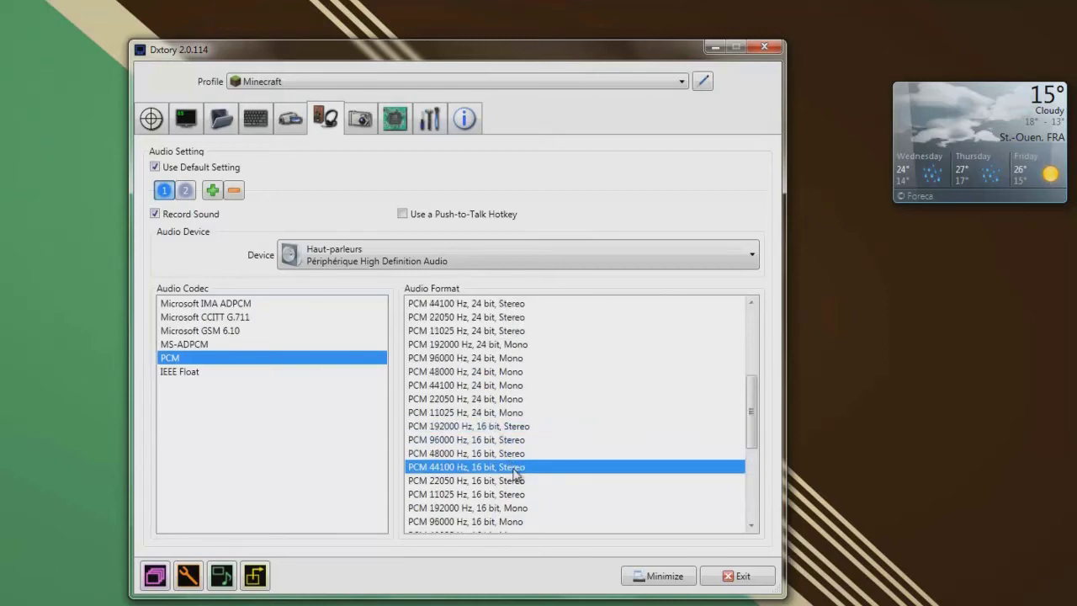
scroll(515, 474, down, 2)
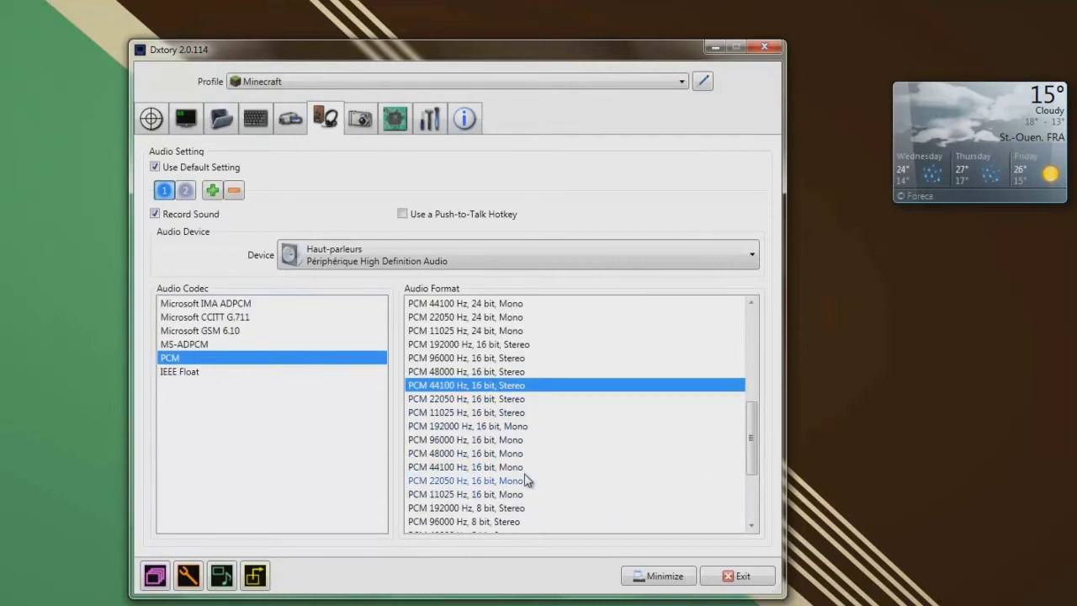
scroll(525, 480, down, 1)
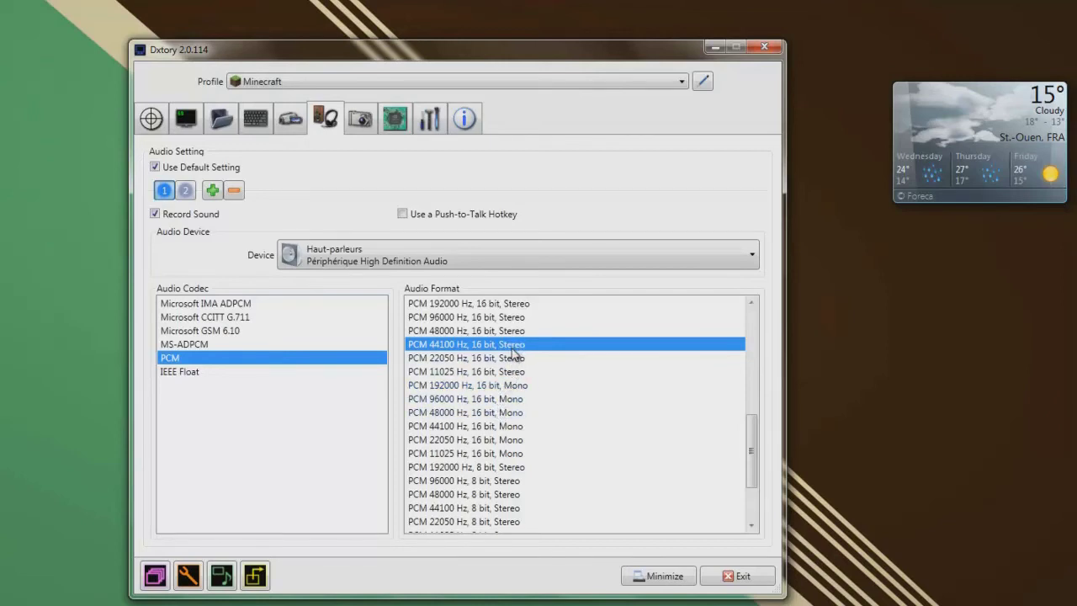
scroll(500, 358, up, 3)
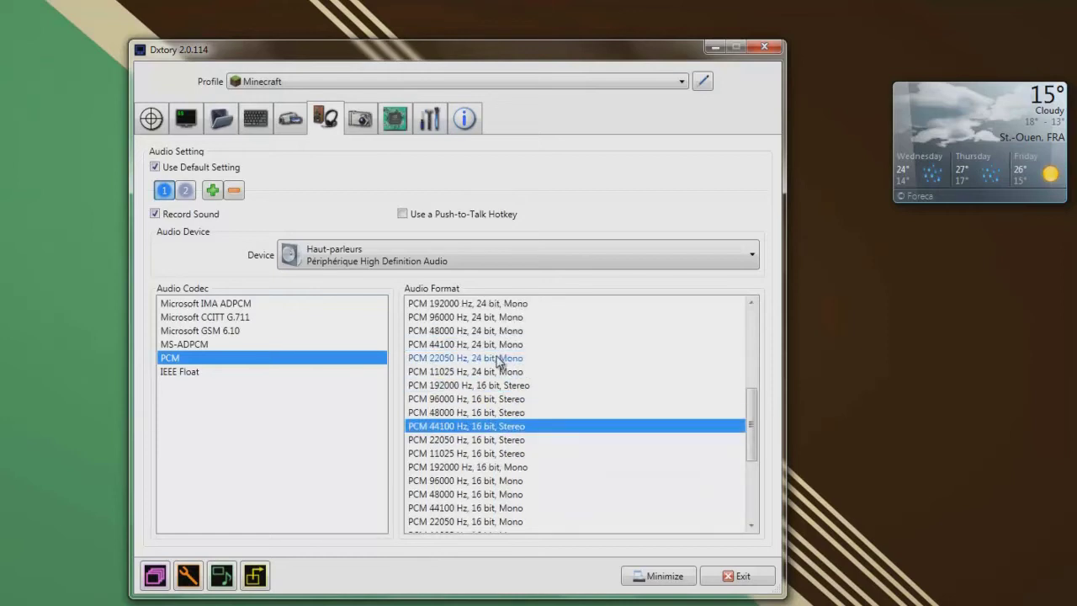
click(362, 121)
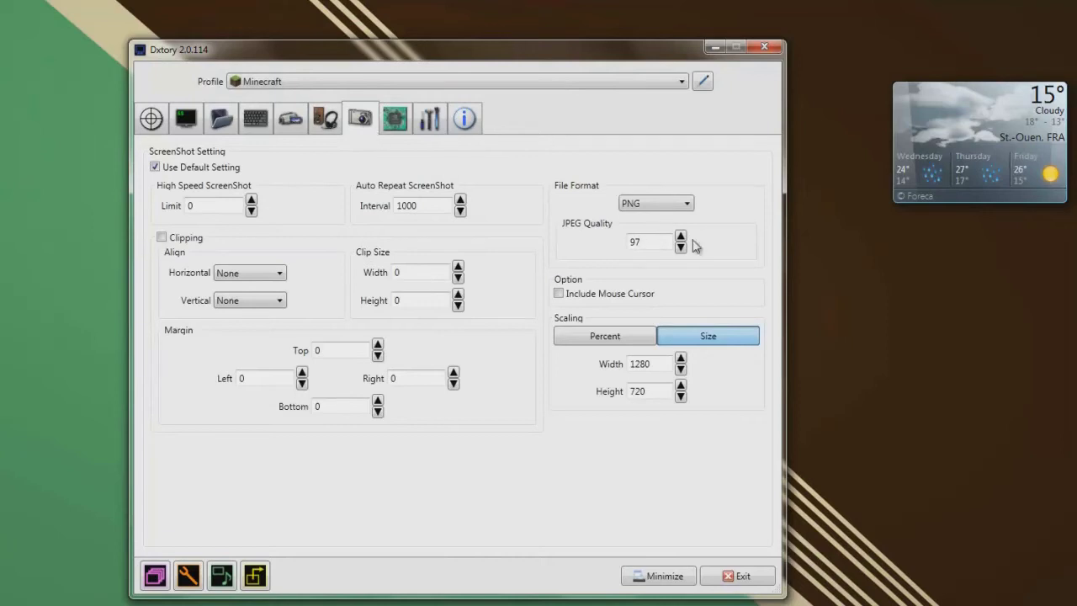
Keep PNG as the screenshot file format and show the Advanced options
click(644, 207)
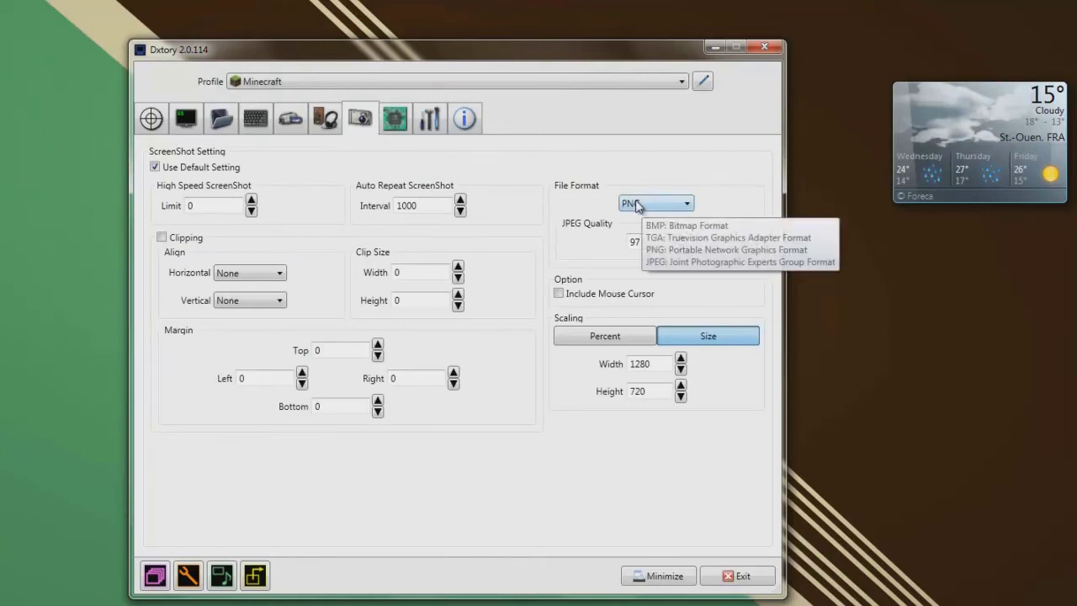
click(637, 207)
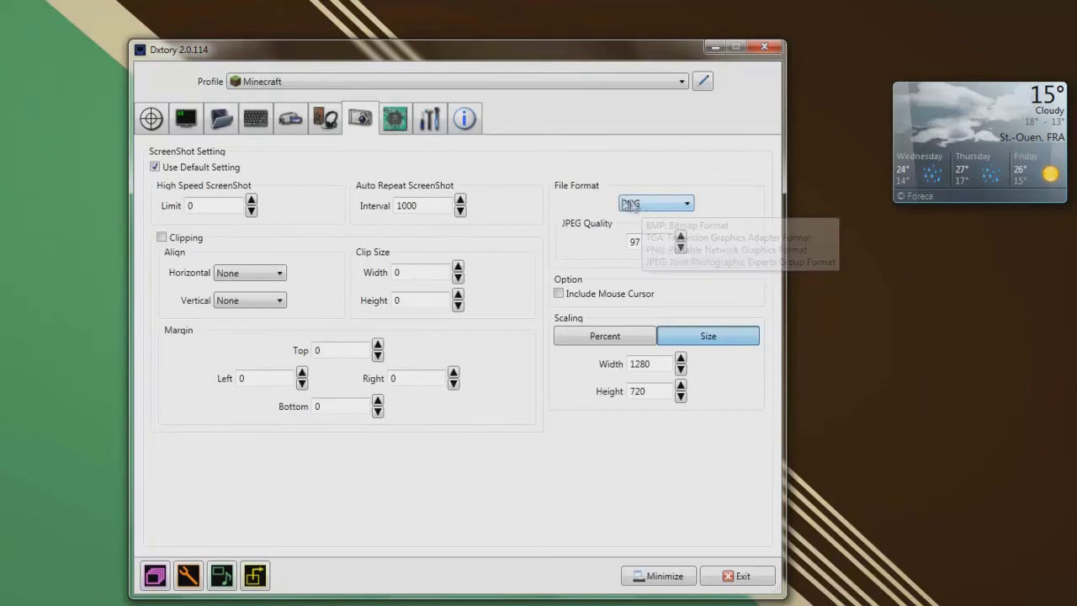
click(395, 120)
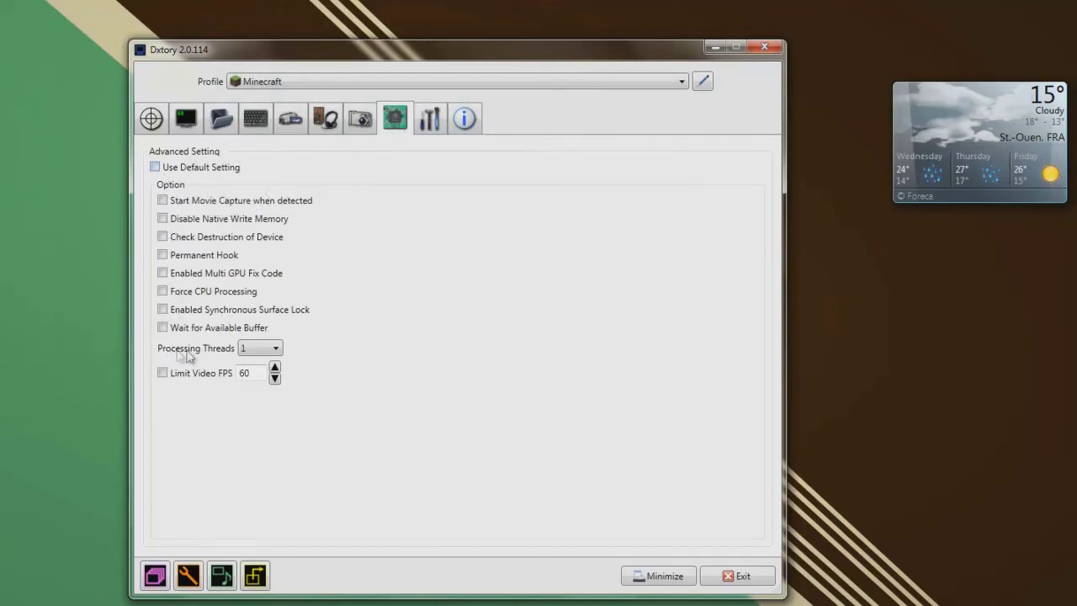
click(260, 350)
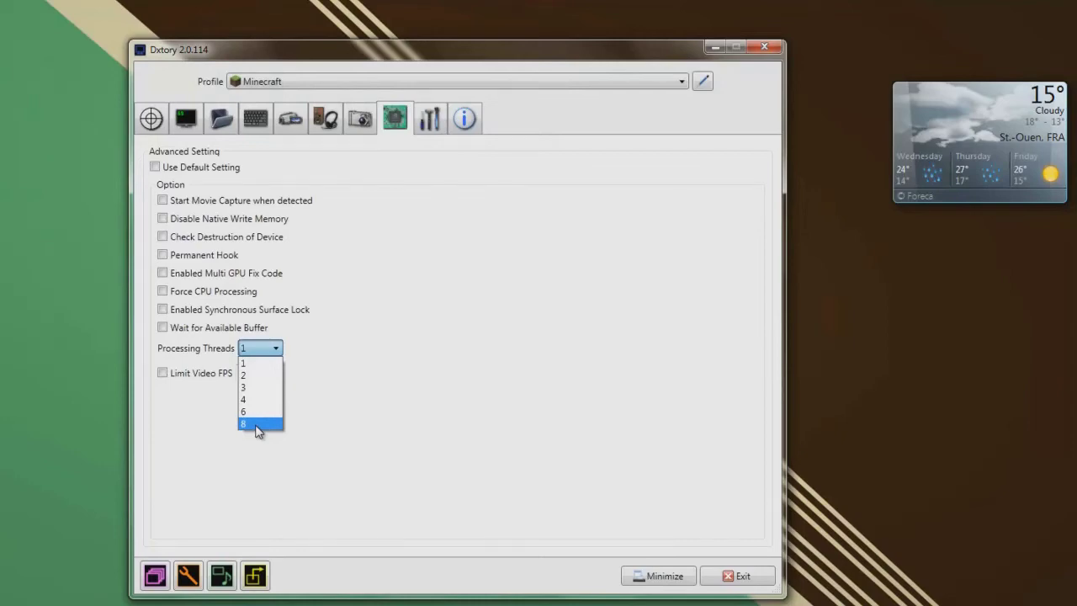
click(423, 388)
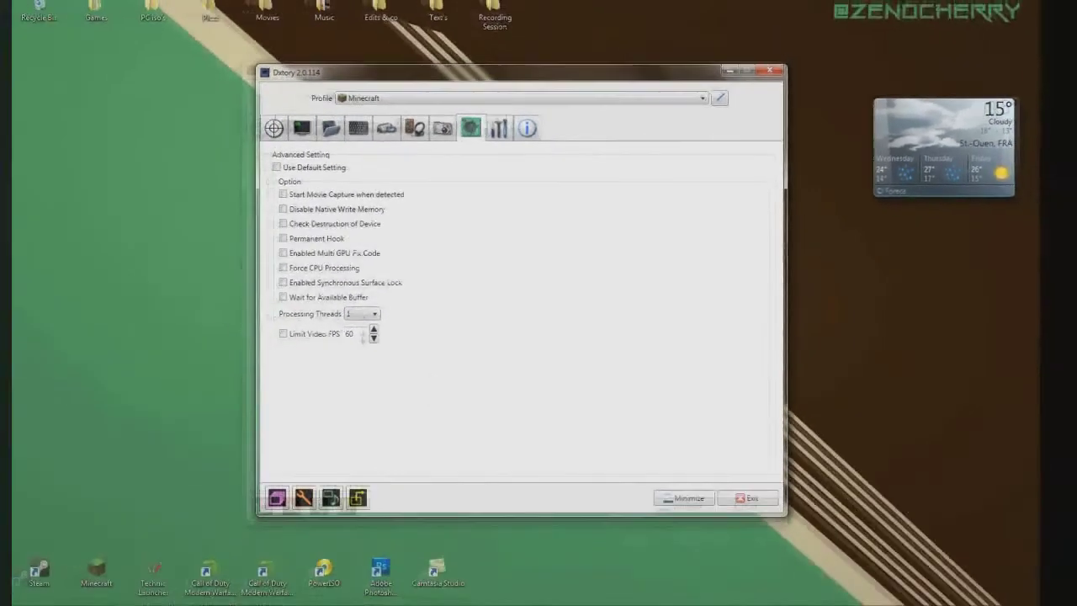
Launch Task Manager from the taskbar and show its Performance graphs for CPU and memory
right_click(531, 594)
click(560, 568)
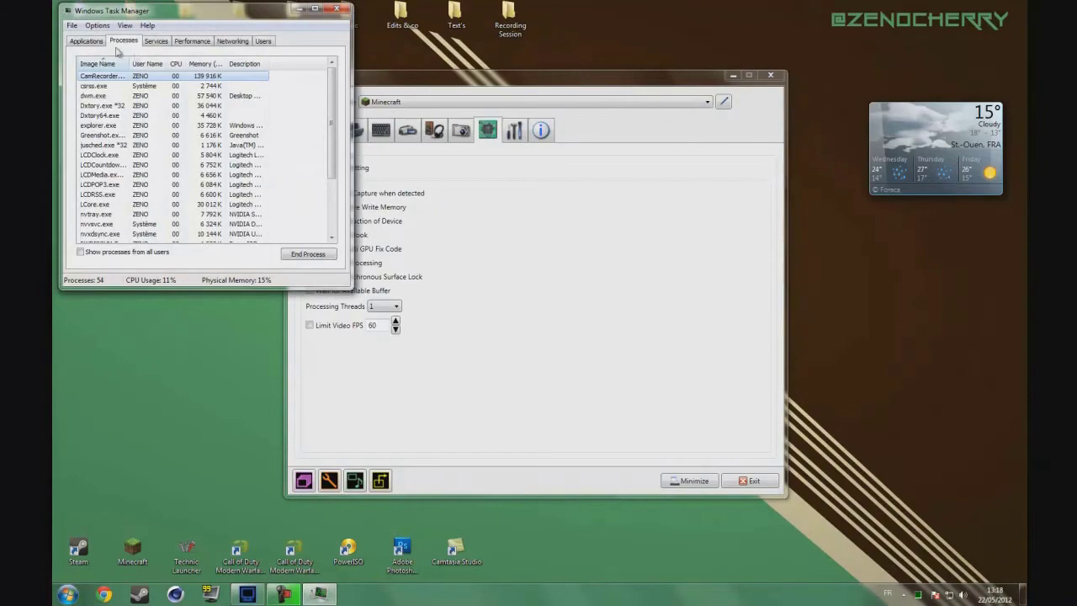
drag(162, 18, 170, 40)
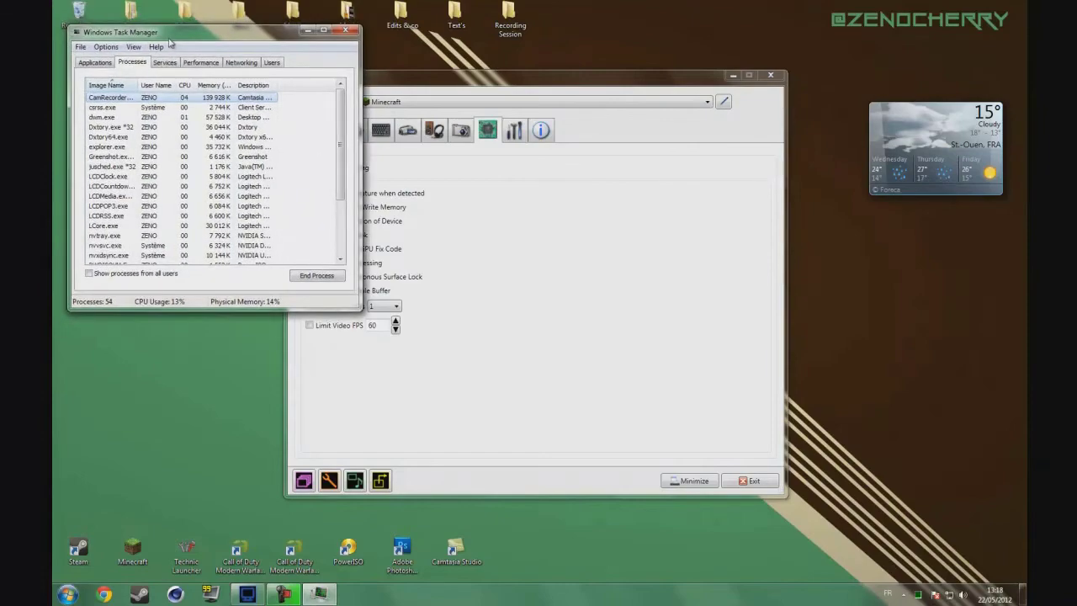
click(234, 74)
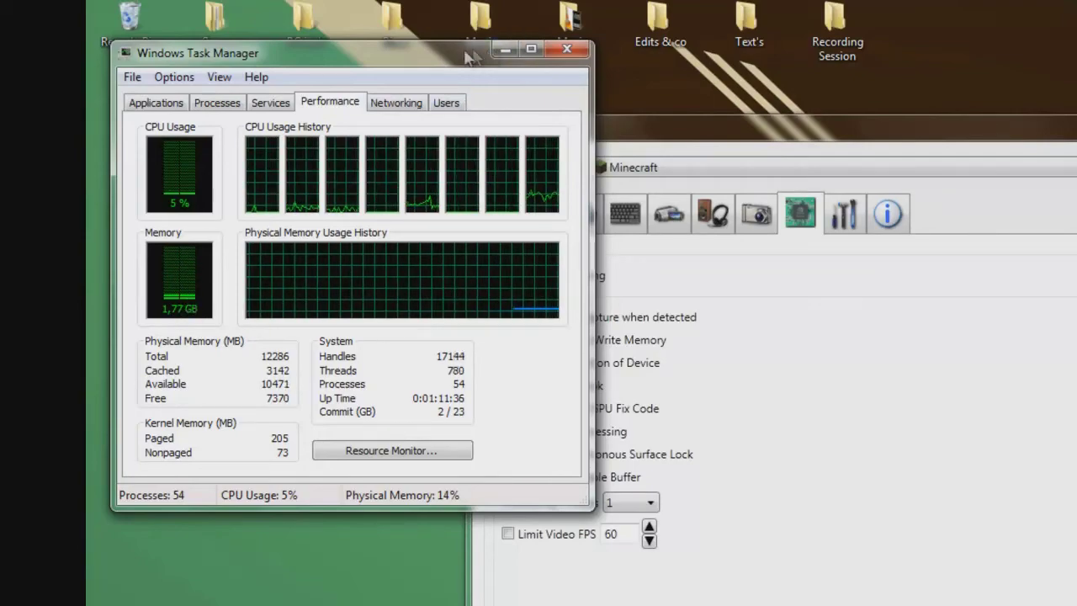
drag(484, 57, 482, 87)
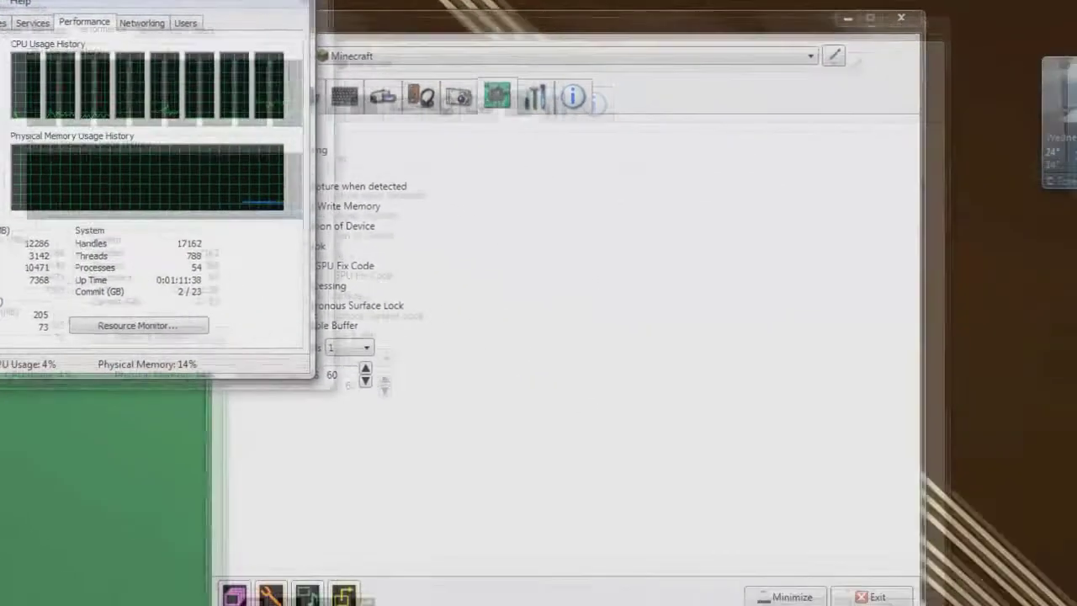
Close Task Manager and set Dxtory's Processing Threads to 2 on the Advanced Setting tab
key(alt+F4)
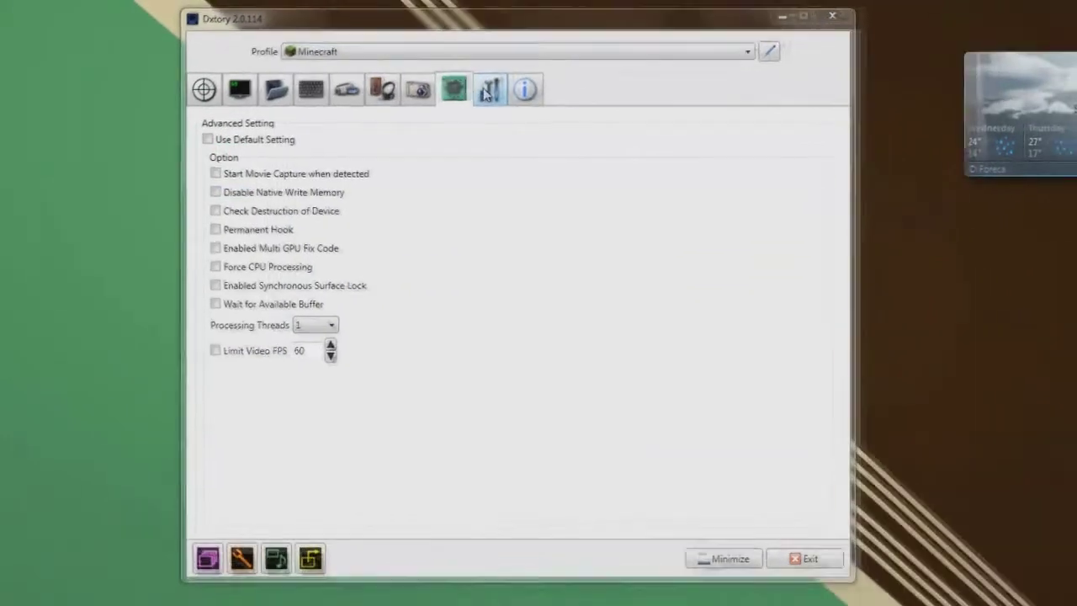
click(327, 337)
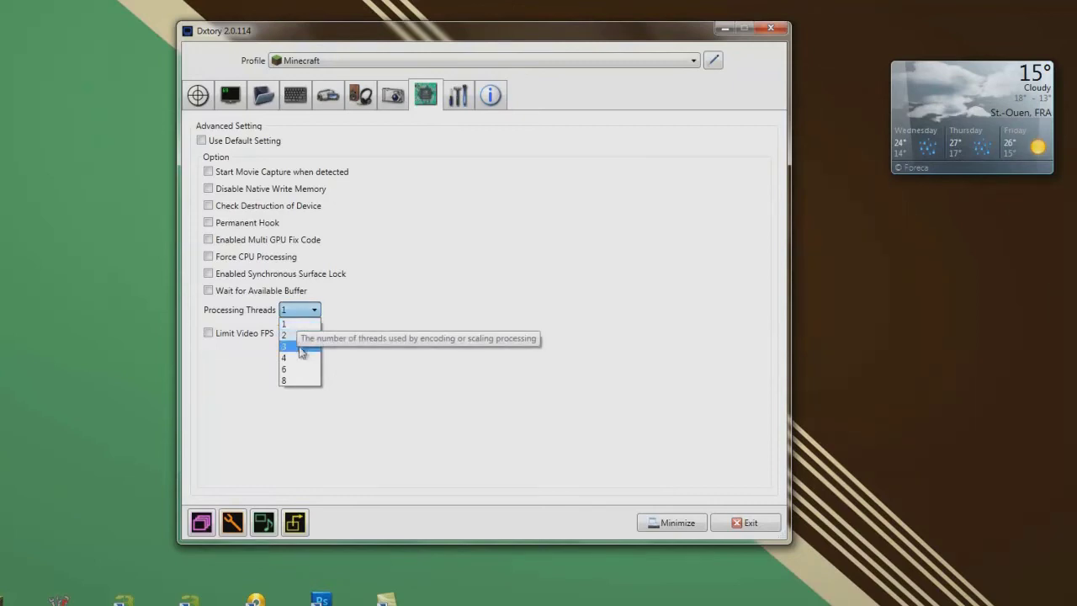
click(304, 338)
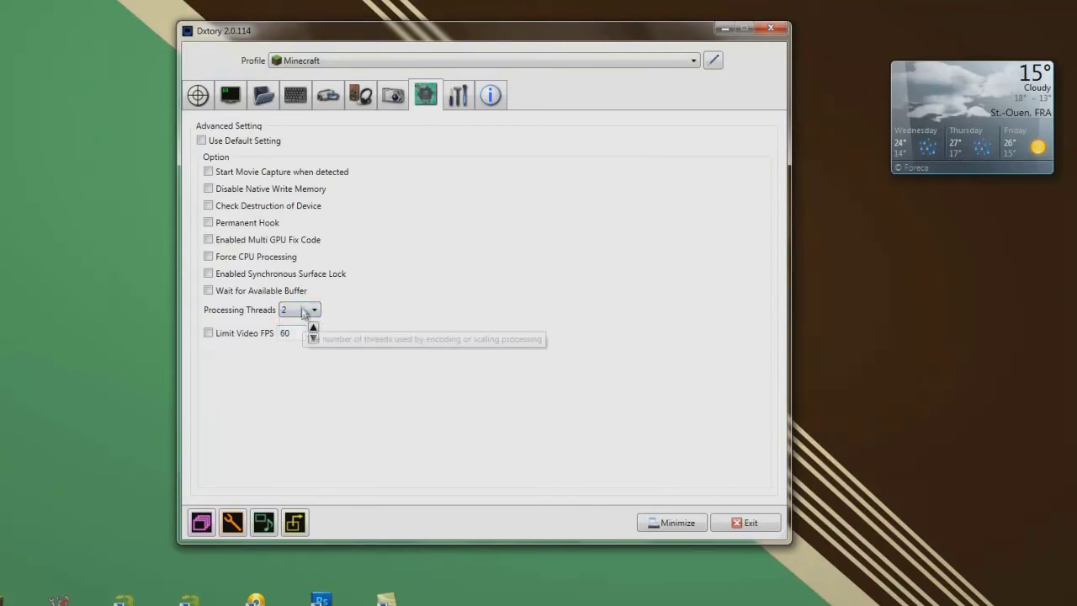
click(304, 311)
click(304, 311)
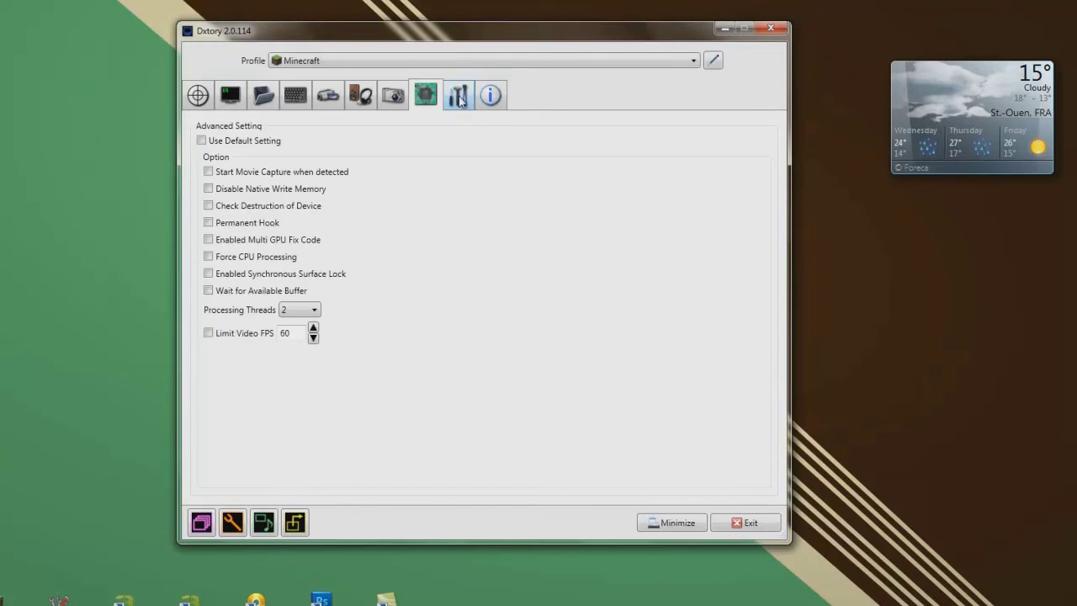
click(460, 99)
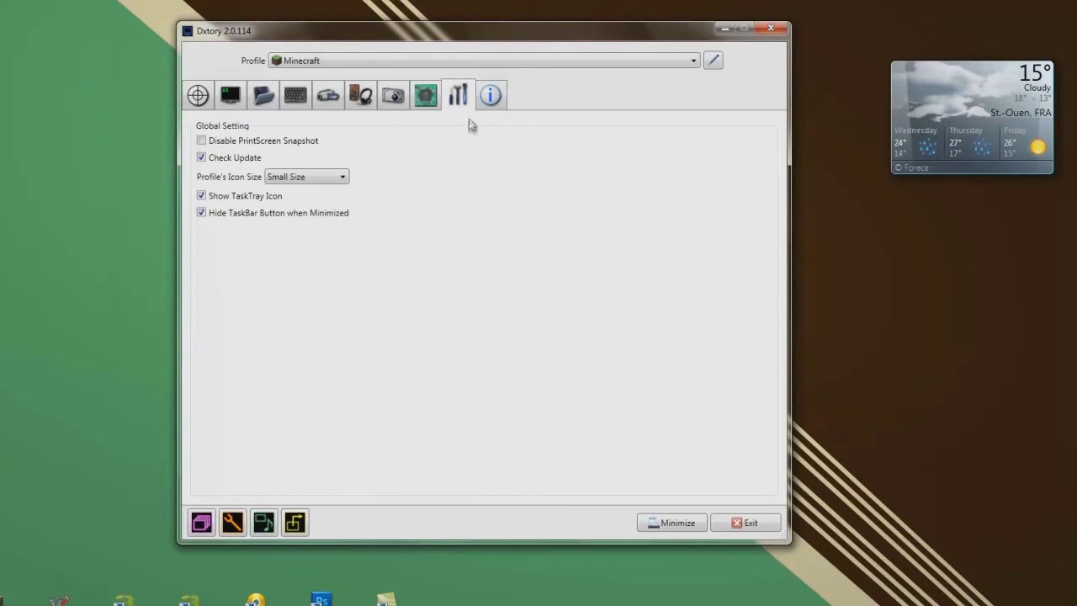
Check the Info page, then step through the Target, Overlay, Folder, HotKey, Movie, Audio, ScreenShot and Advanced tabs
click(489, 96)
click(463, 98)
click(198, 95)
click(231, 95)
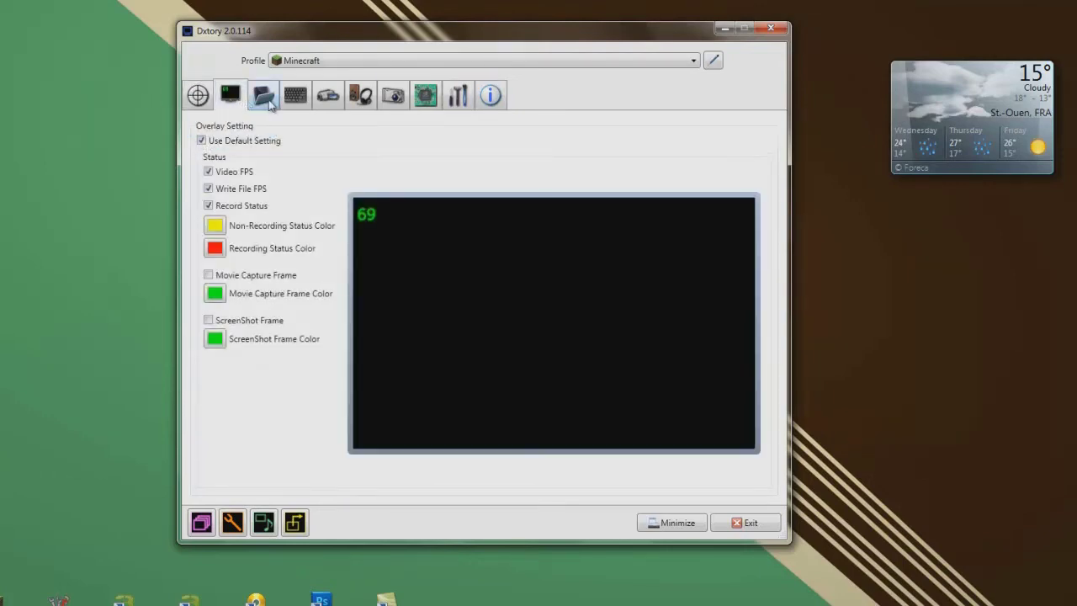
click(263, 95)
click(295, 95)
click(328, 95)
click(360, 95)
click(393, 95)
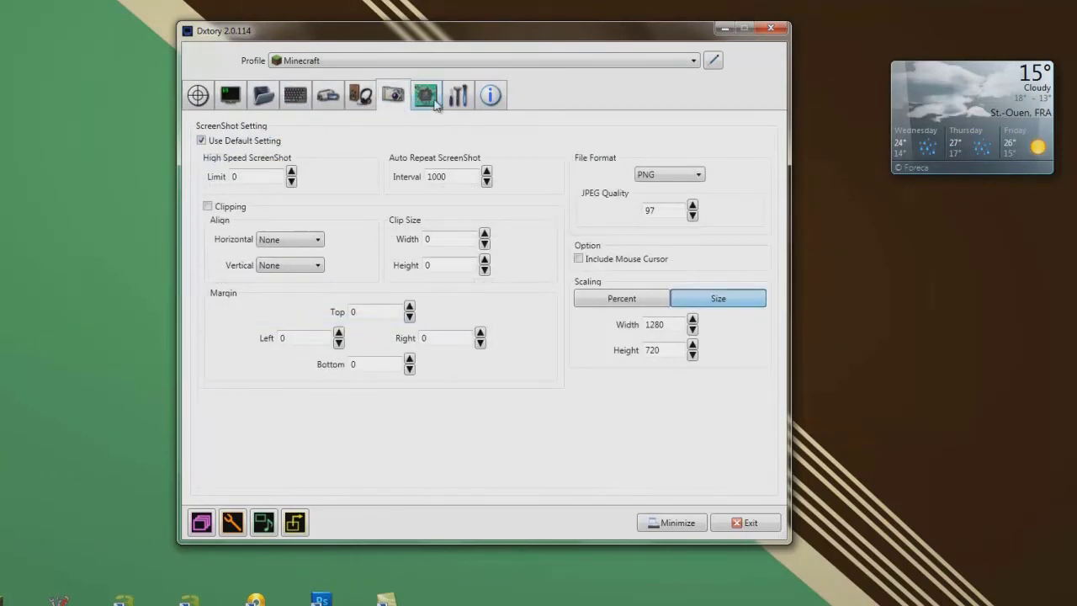
click(426, 95)
Cycle back through Global, Info, Advanced, ScreenShot, Audio, Movie, HotKey and Folder, ending on Overlay
click(458, 95)
click(490, 95)
click(426, 95)
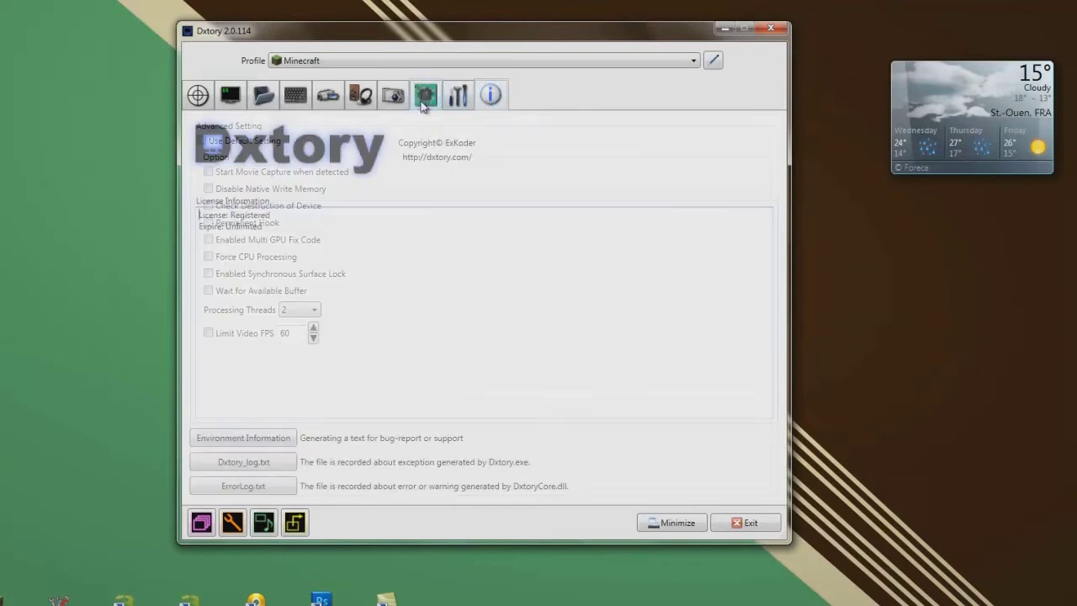
click(393, 95)
click(360, 95)
click(330, 102)
click(301, 103)
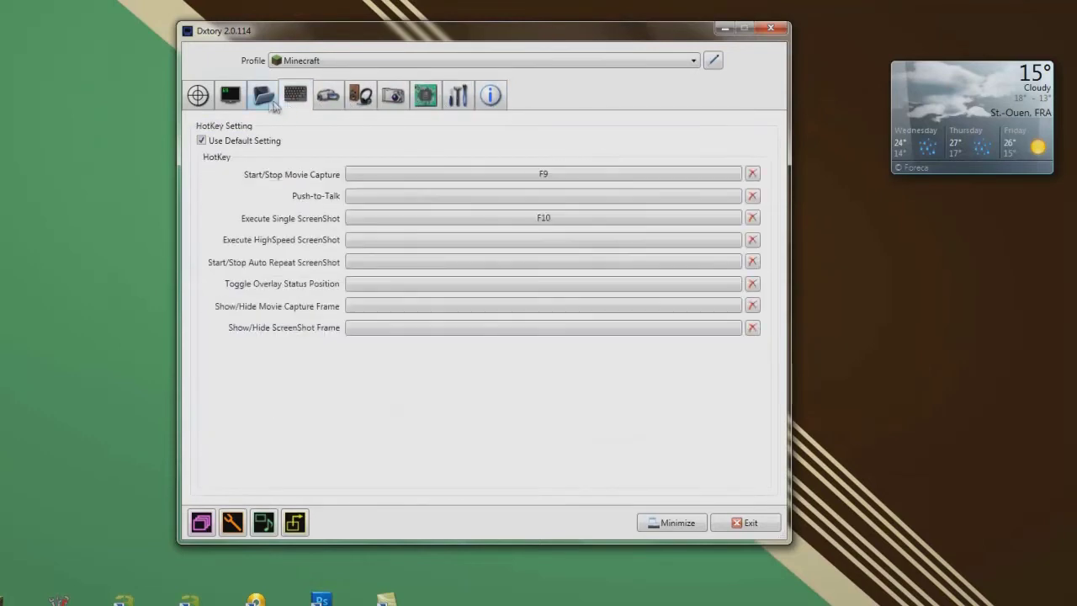
click(266, 103)
click(242, 102)
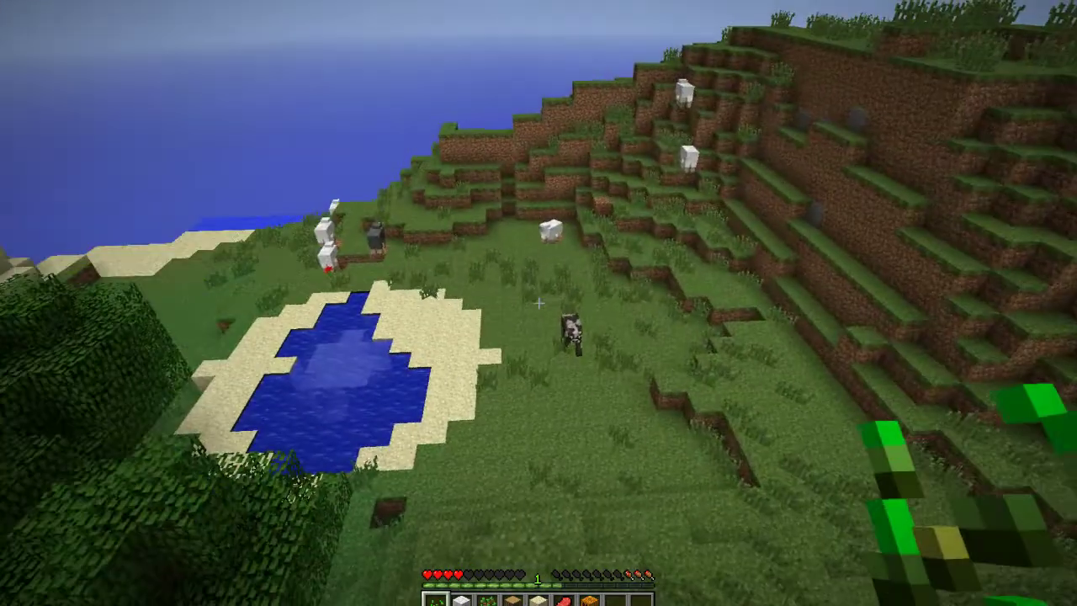
Pause and resume the game, then drop all the raw beef
scroll(538, 303, down, 7)
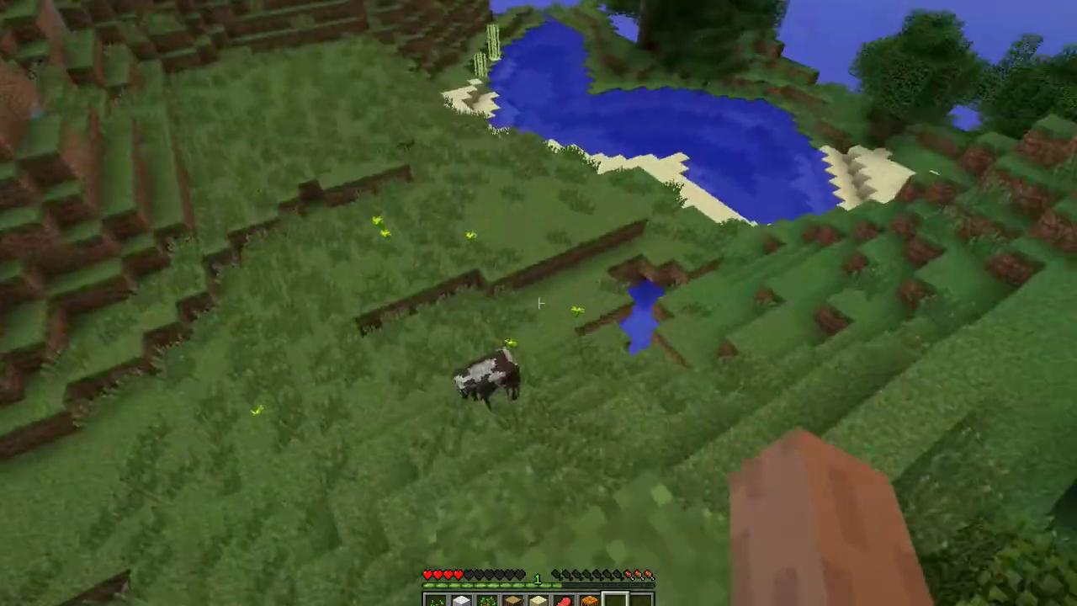
key(Escape)
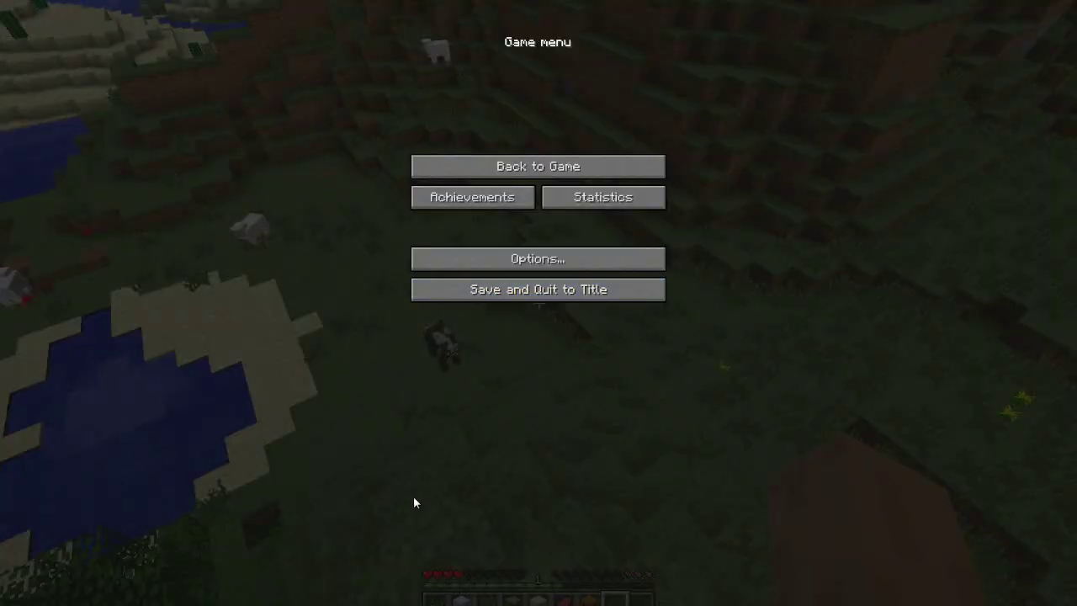
click(471, 166)
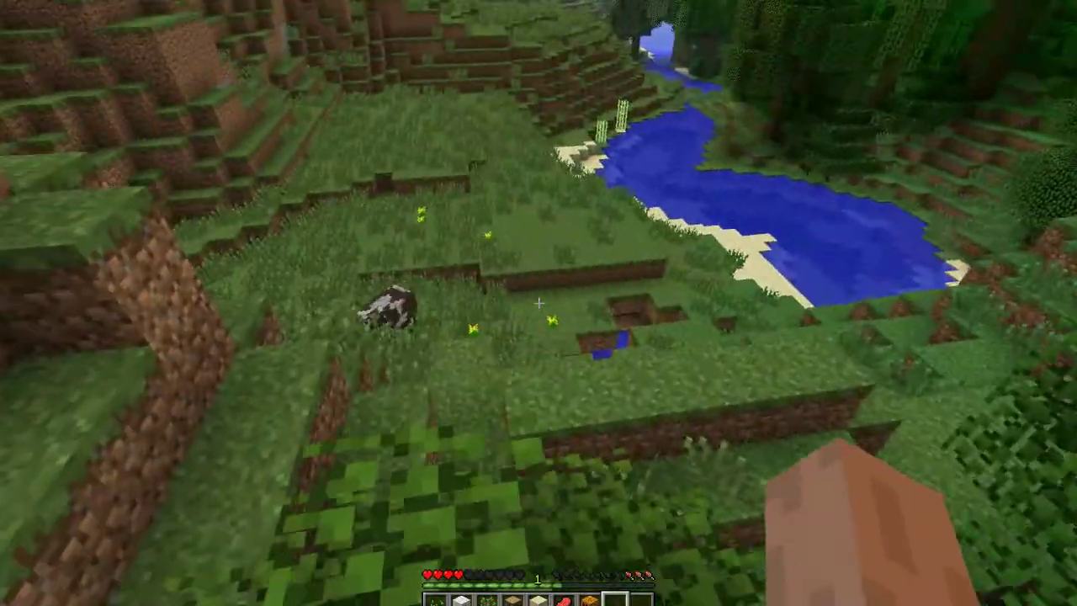
scroll(539, 303, up, 2)
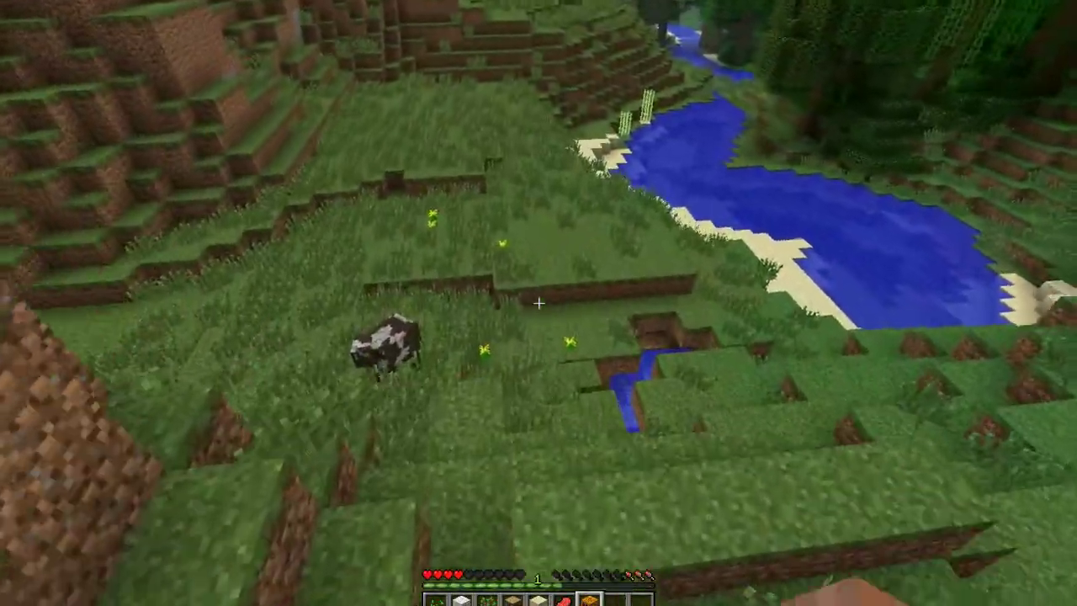
key(q)
key(q)
key(q)
key(q)
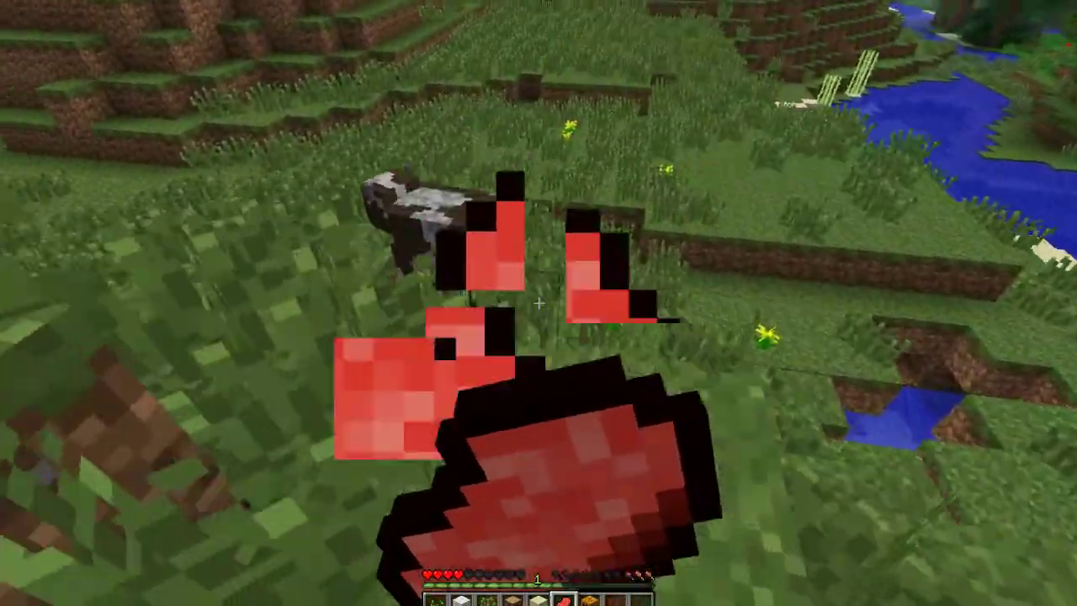
key(q)
key(q)
key(q)
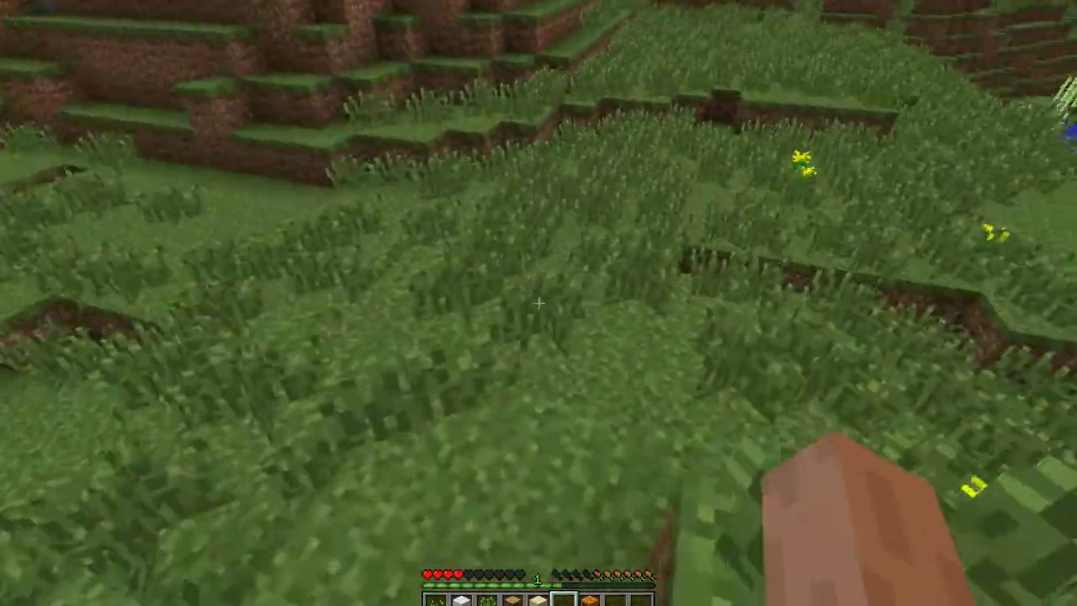
Walk through the tall grass and climb onto the plateau toward the pigs
mouse_move(538, 303)
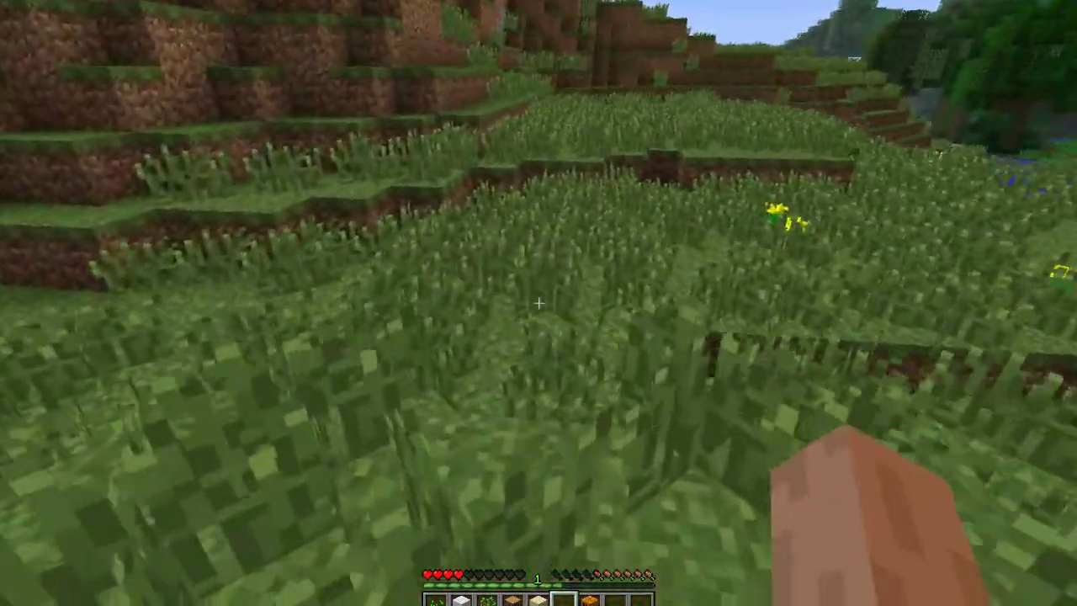
key(w)
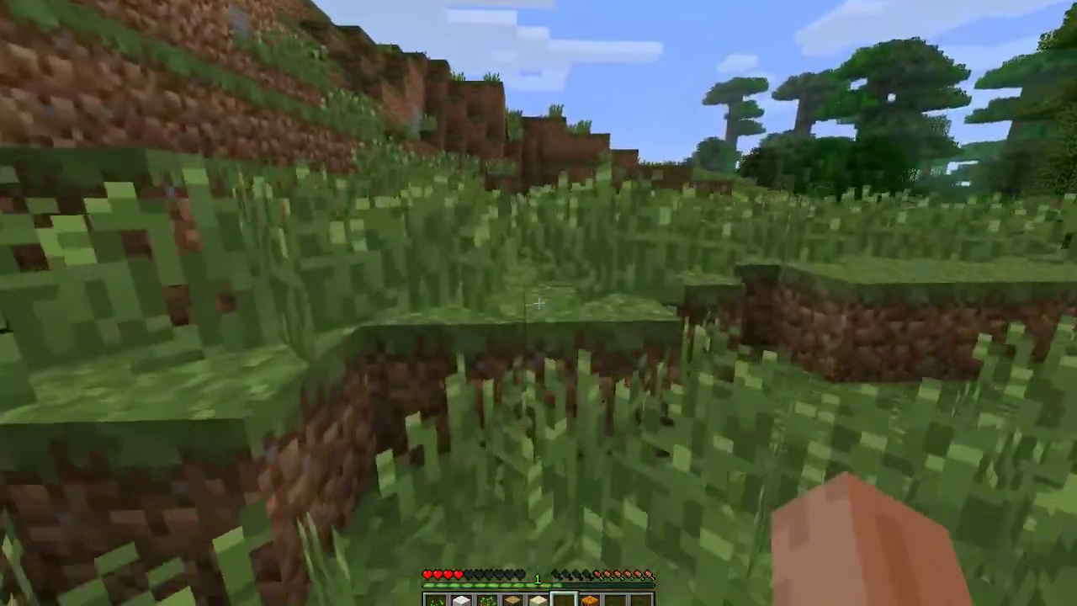
key(w)
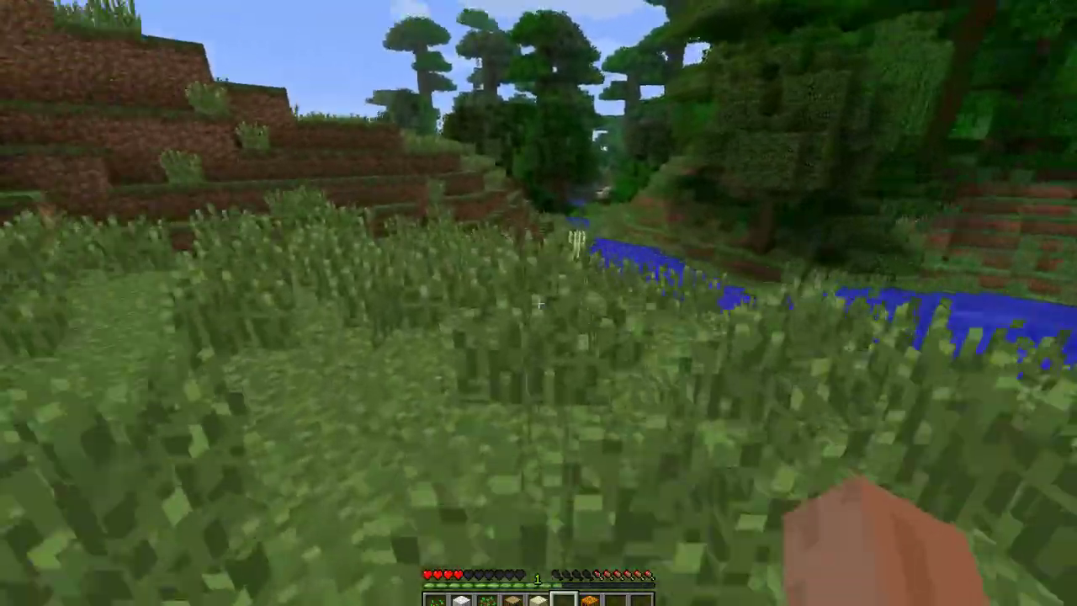
key(w)
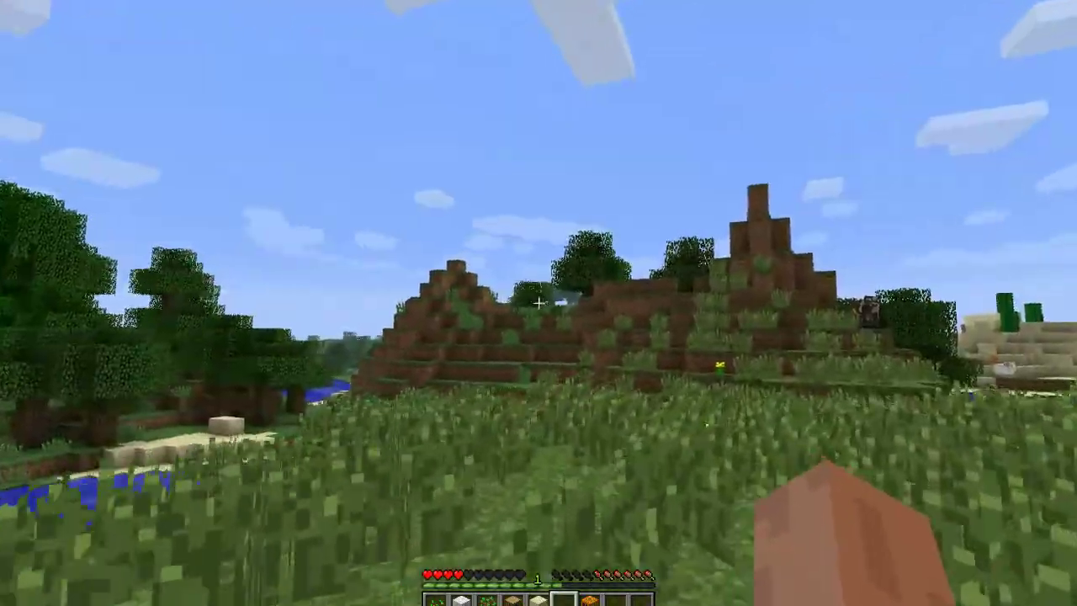
key(w)
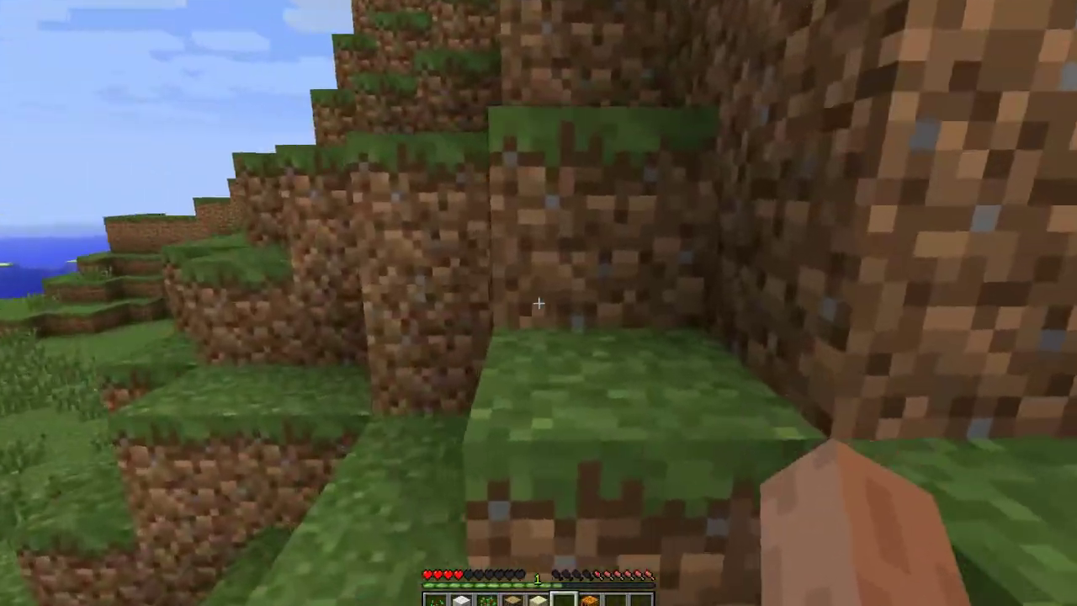
key(w)
key(space)
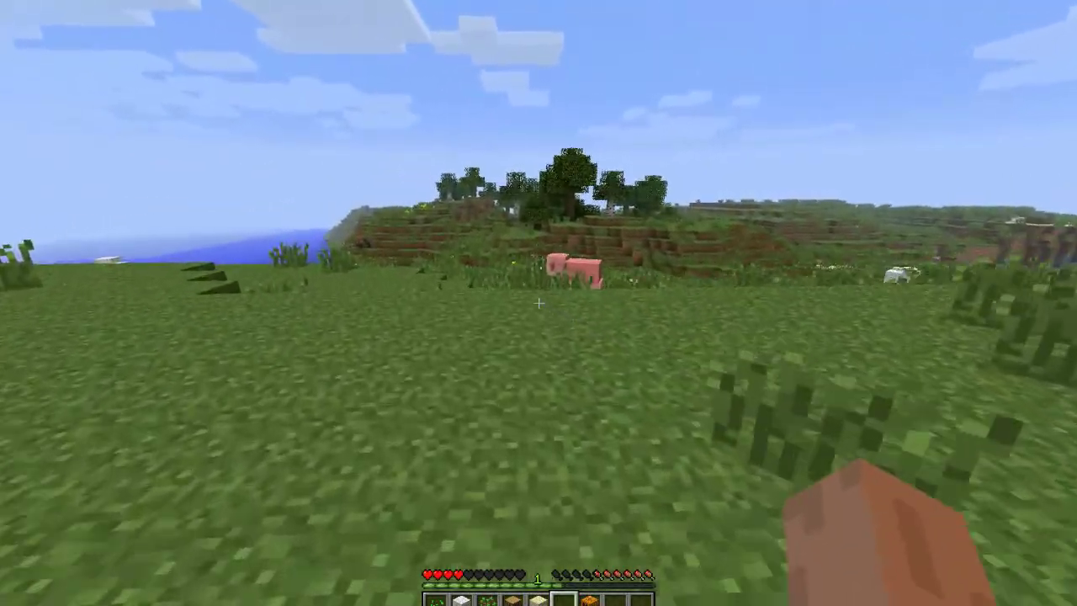
key(w)
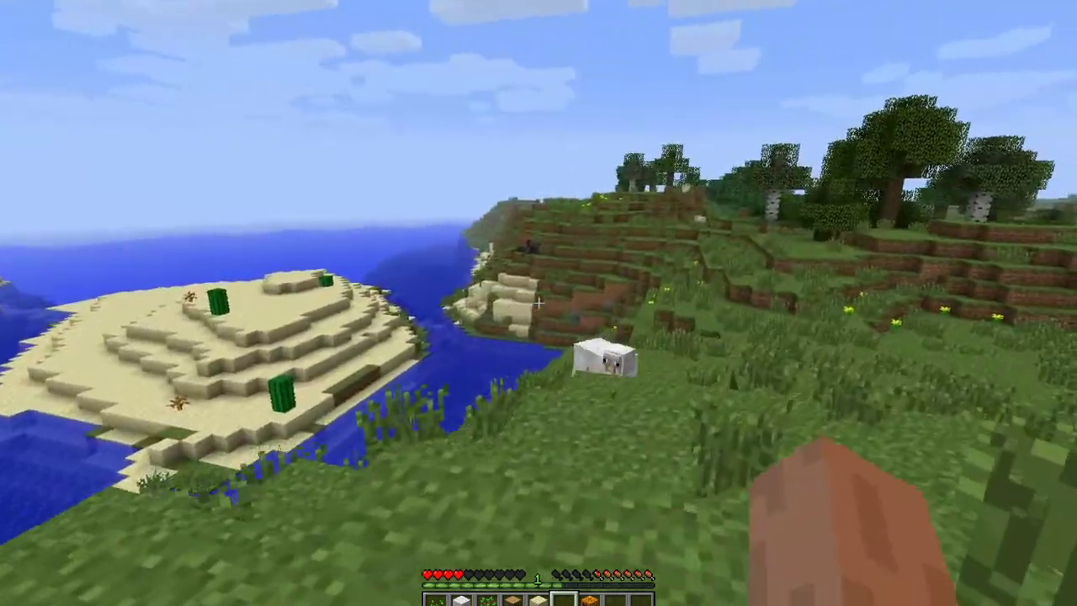
key(w)
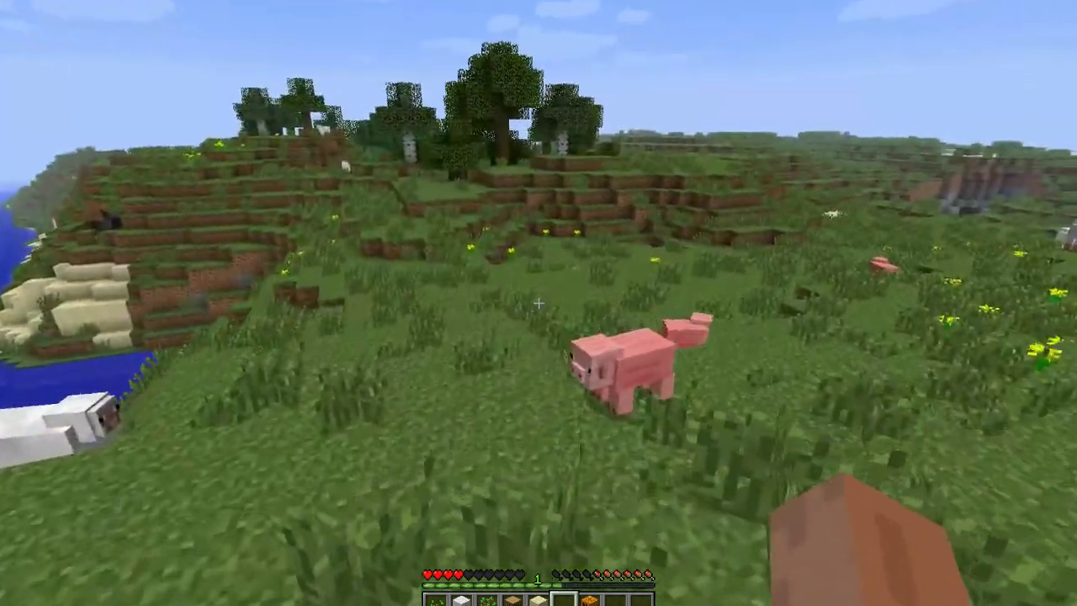
Attack the nearest pig repeatedly until it dies
click(539, 303)
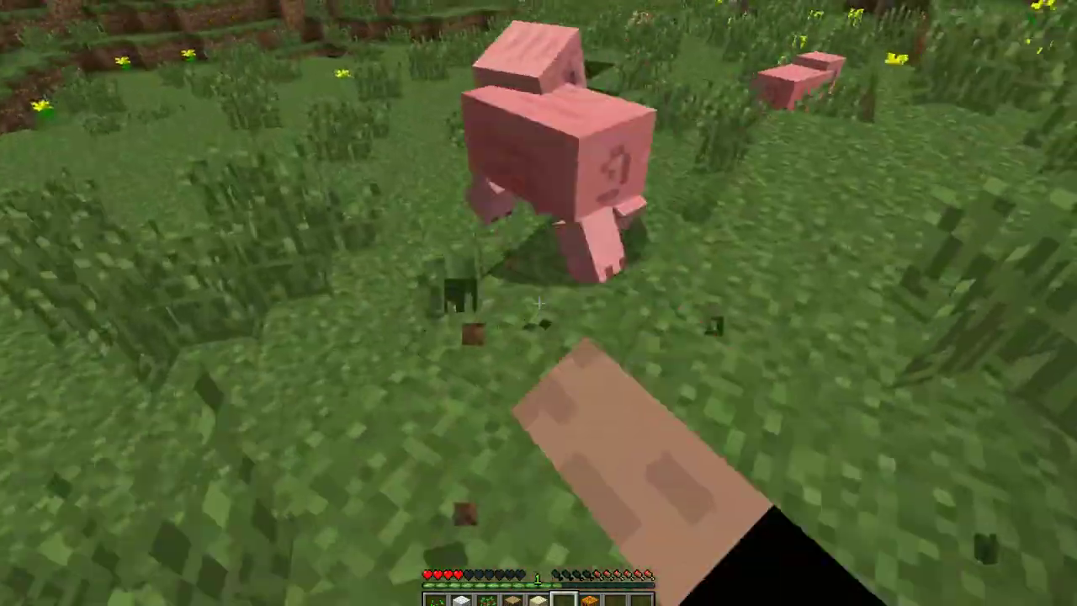
click(539, 303)
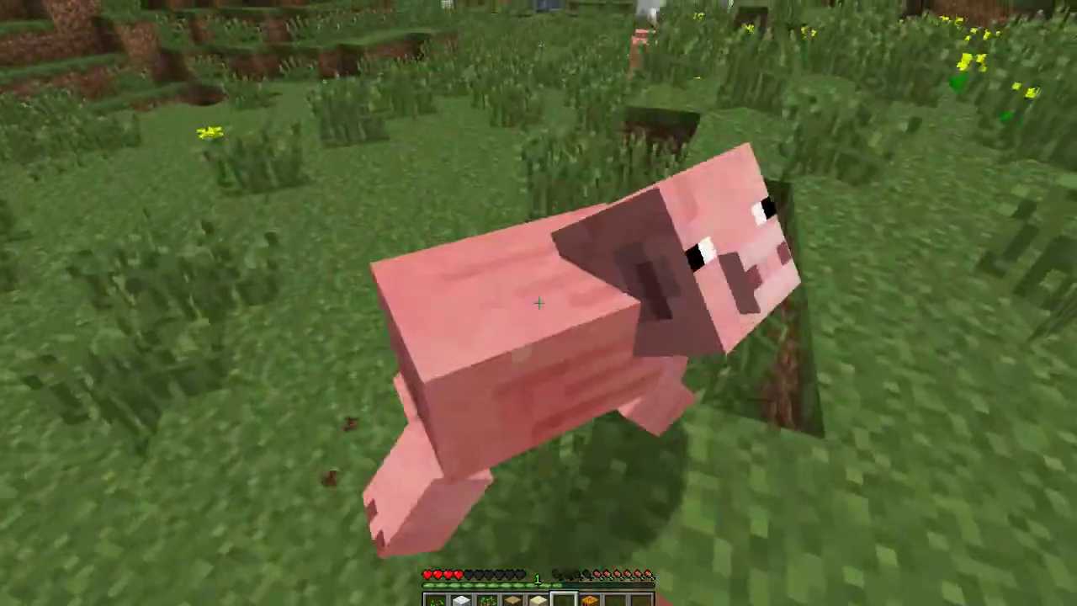
click(539, 303)
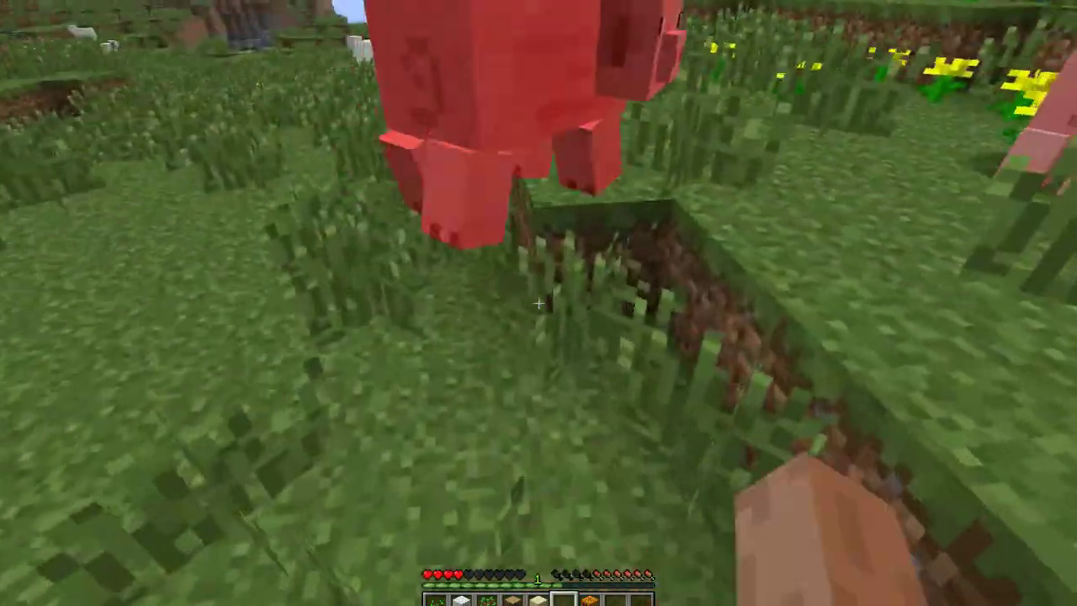
click(539, 303)
click(538, 303)
click(539, 303)
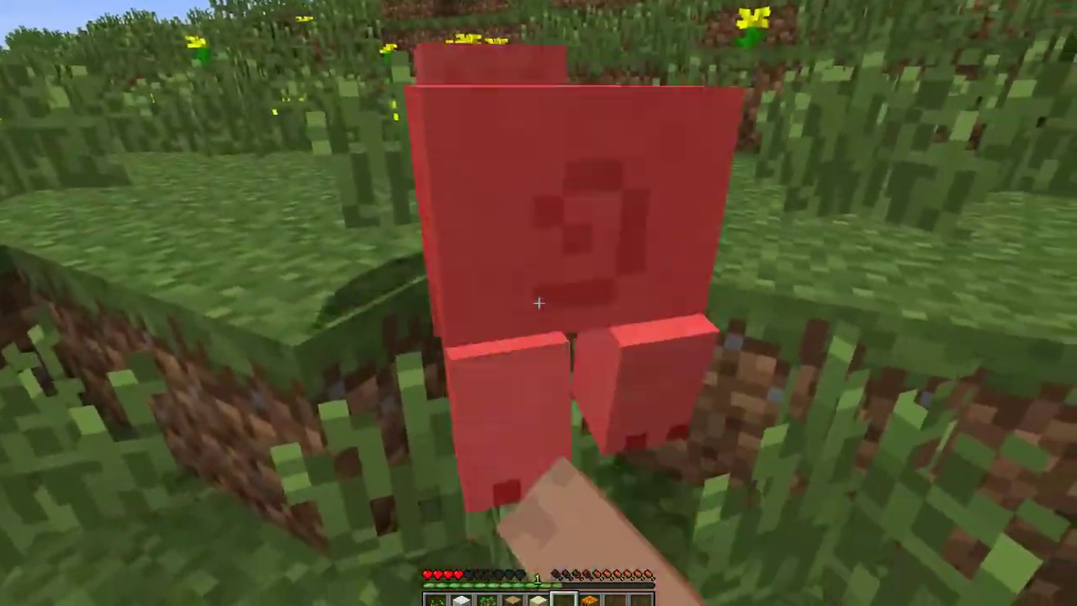
click(538, 303)
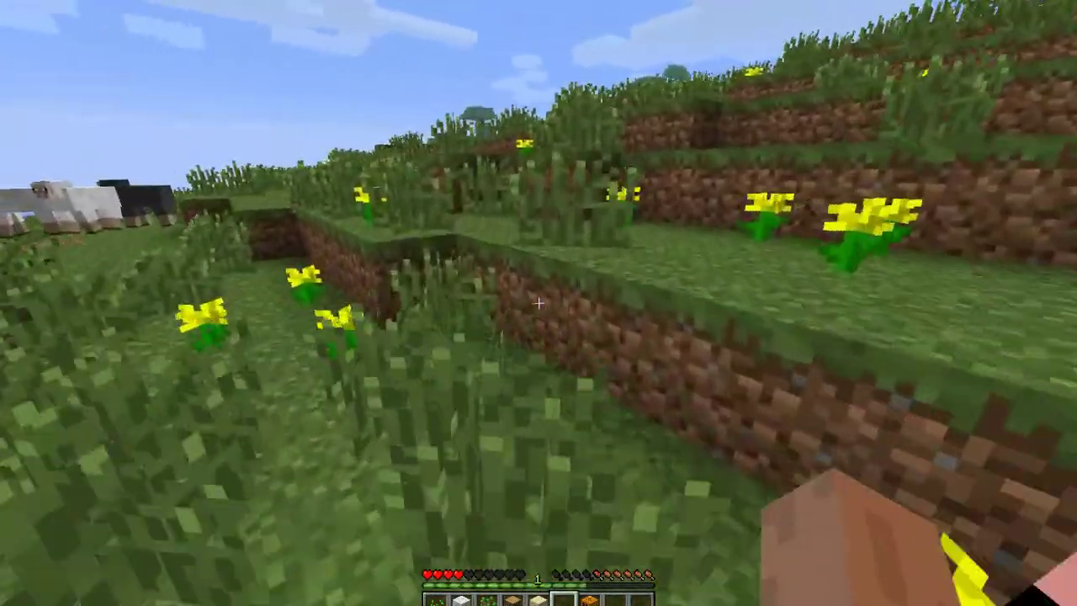
Walk across the meadow, climb the grassy dirt ledges and continue past the pond
key(w)
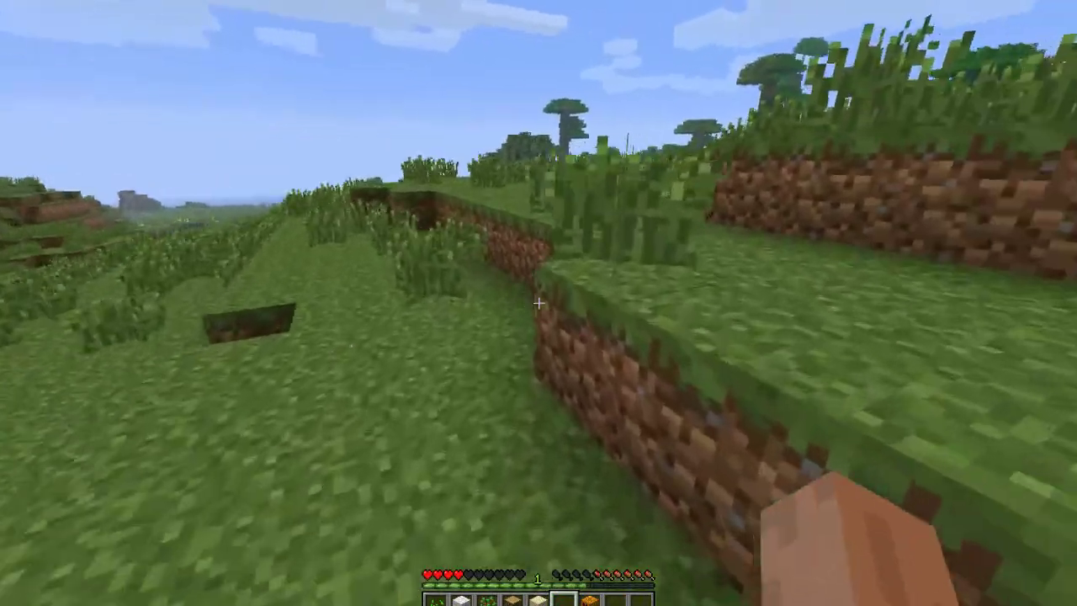
key(w)
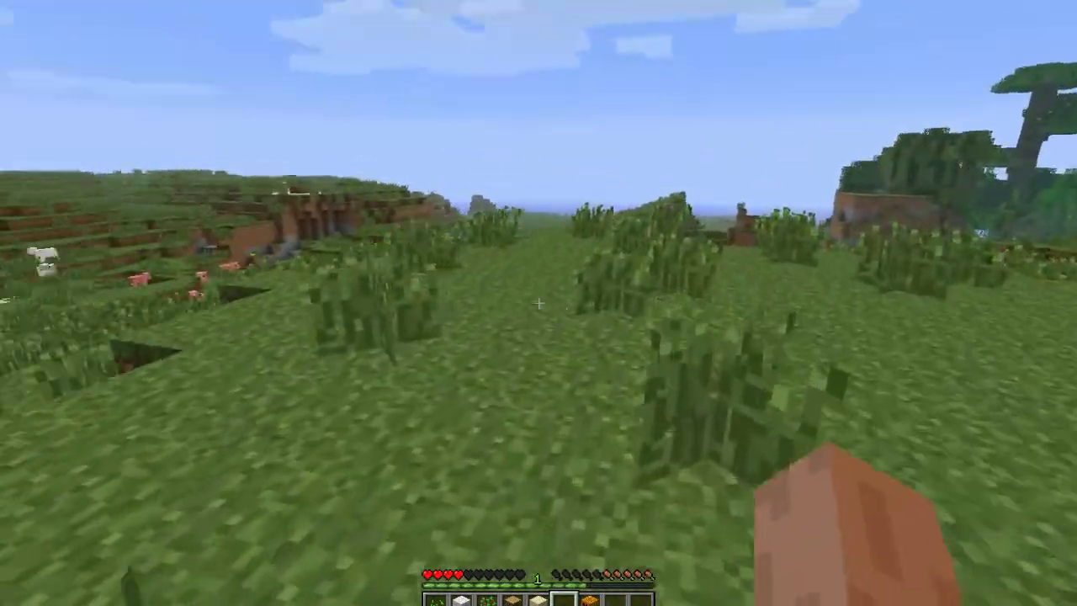
key(w)
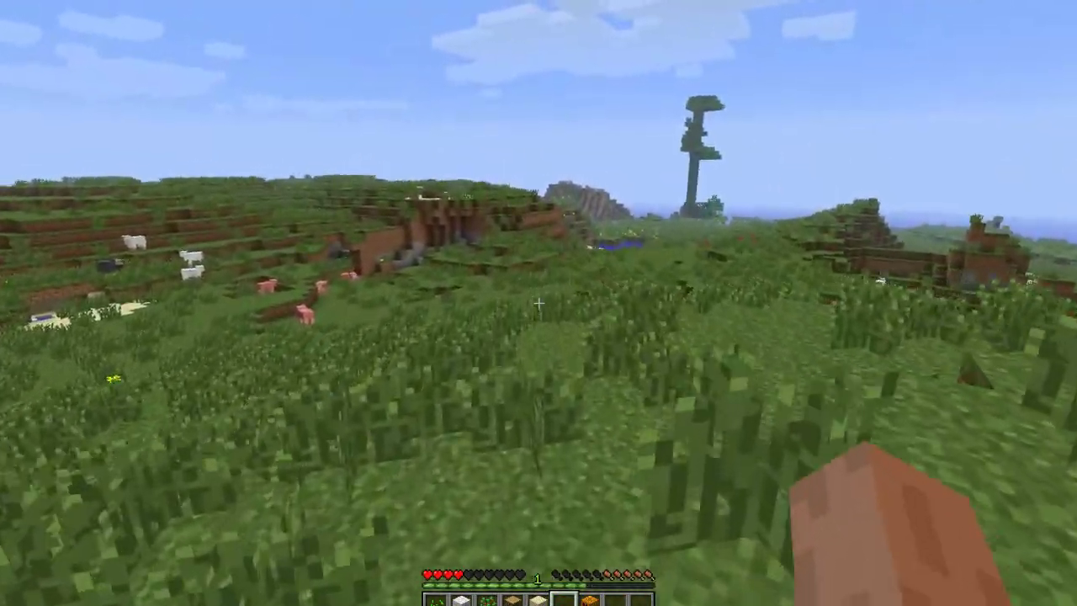
key(w)
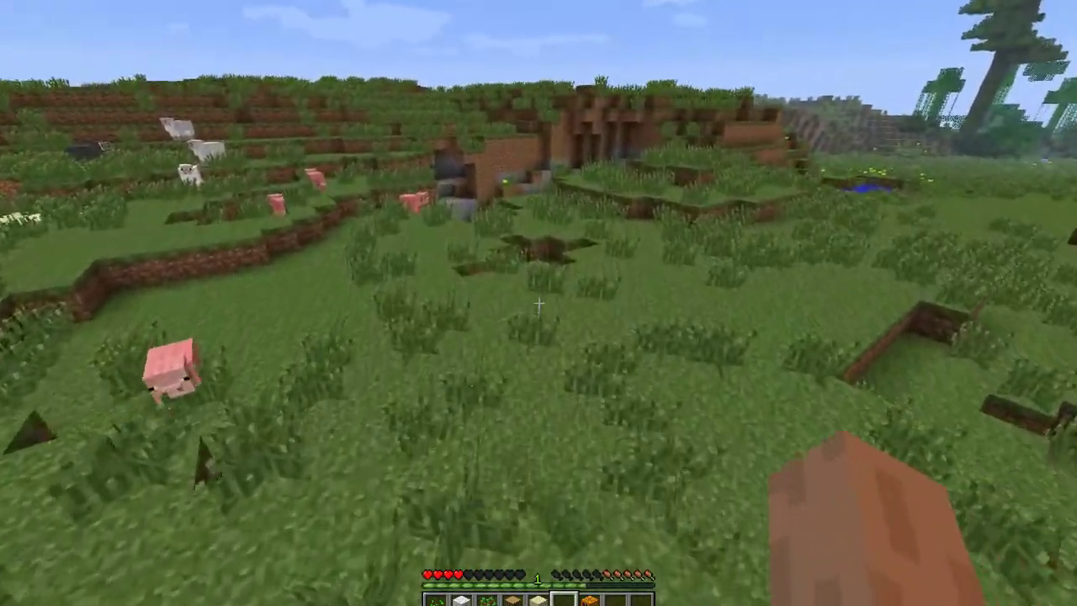
key(w)
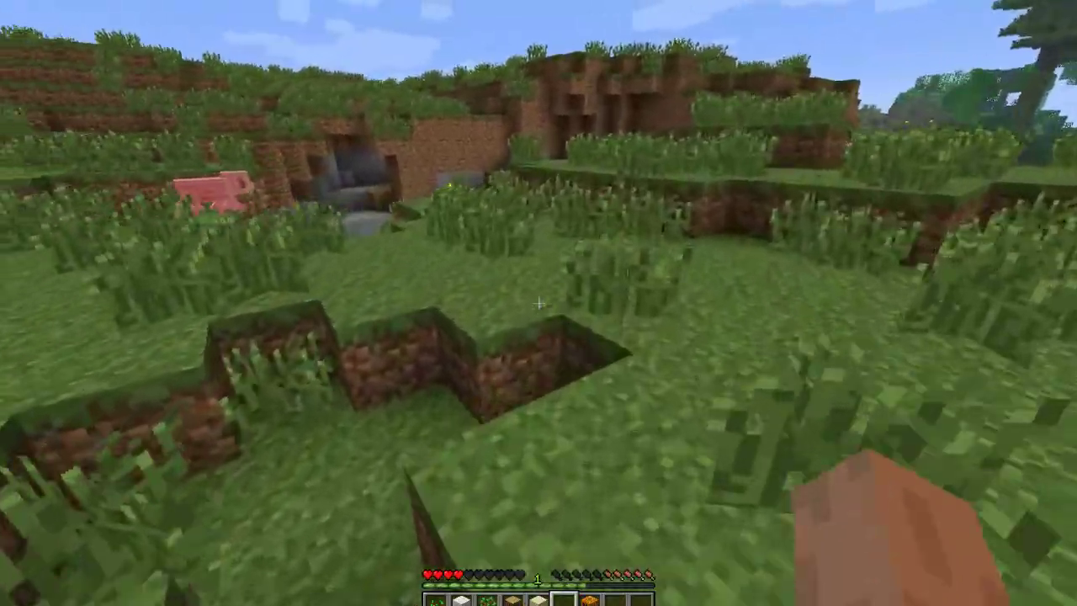
key(w)
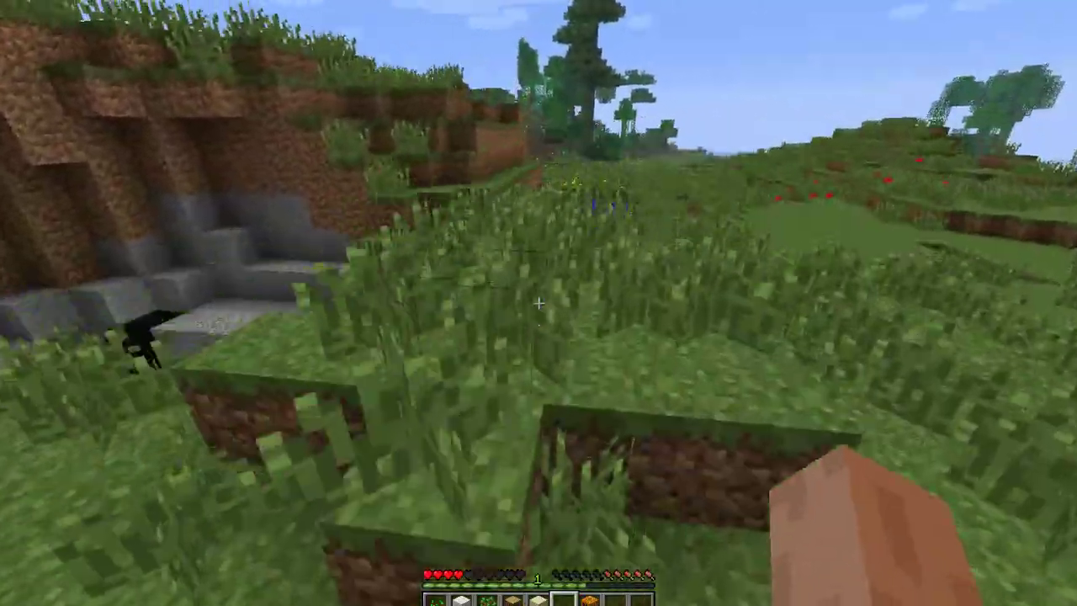
key(w)
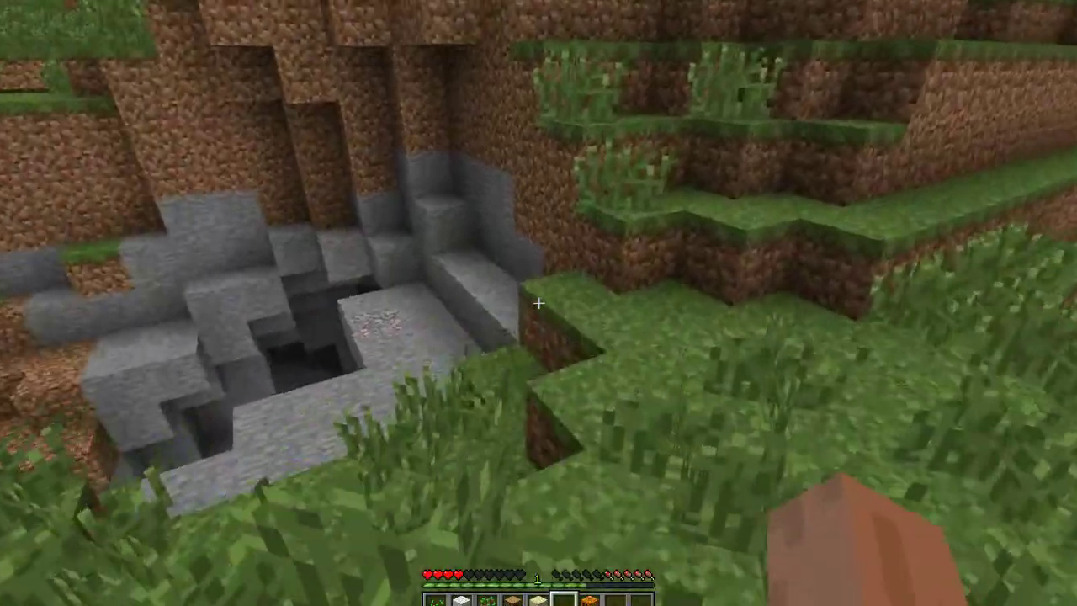
key(w)
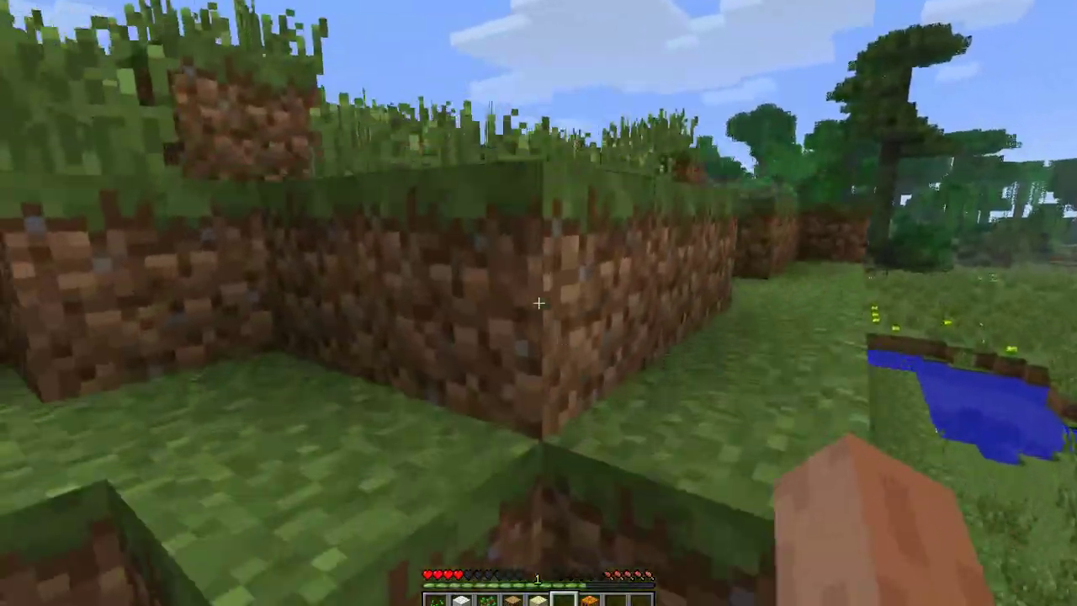
key(w)
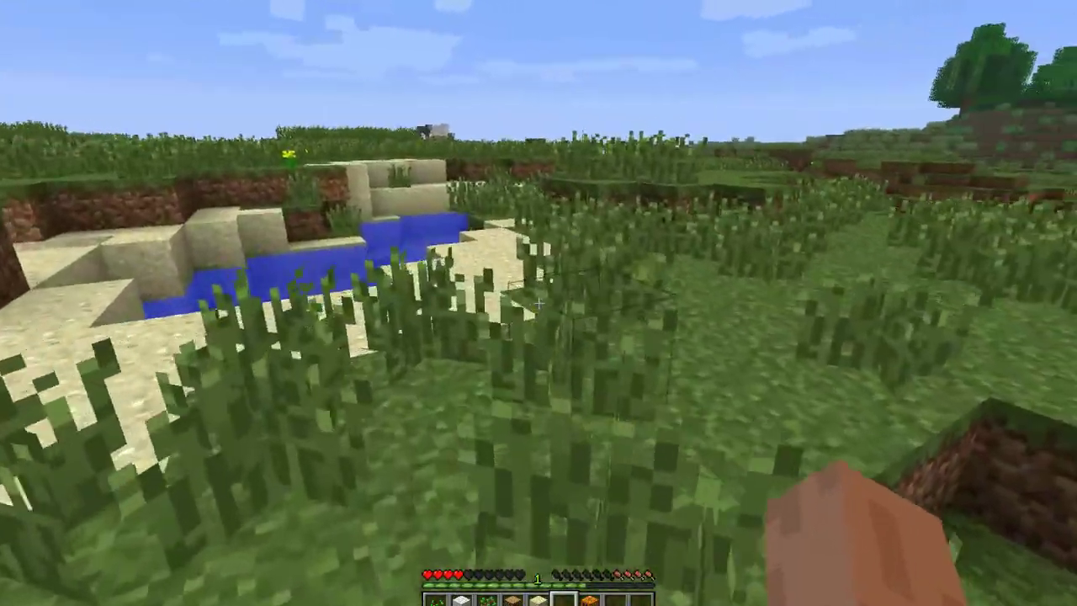
Cross the plain past the sheep and jump onto the raised dirt block
key(w)
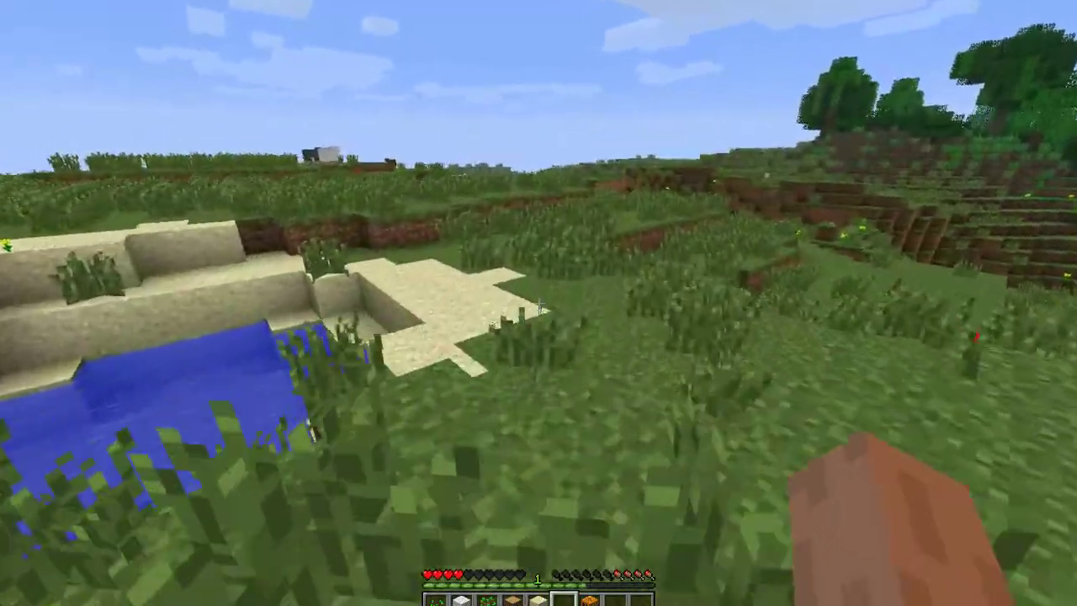
key(w)
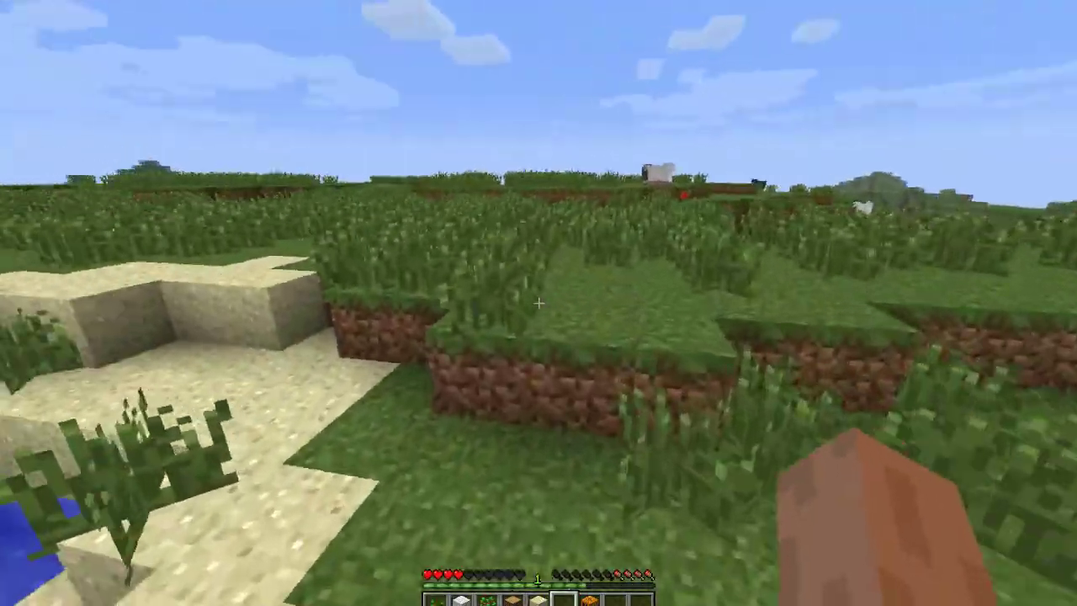
key(w)
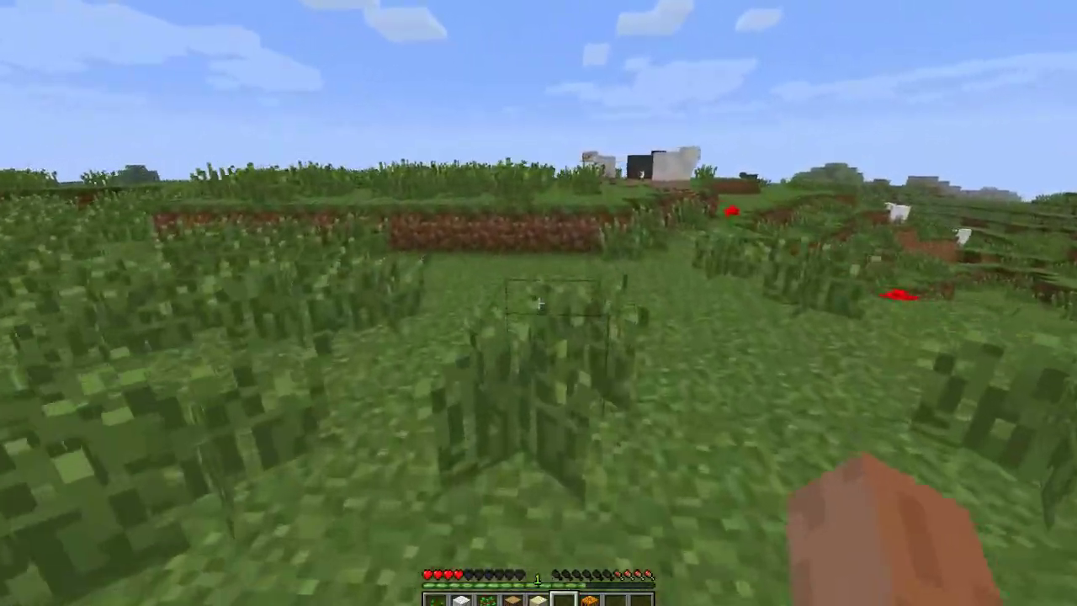
key(w)
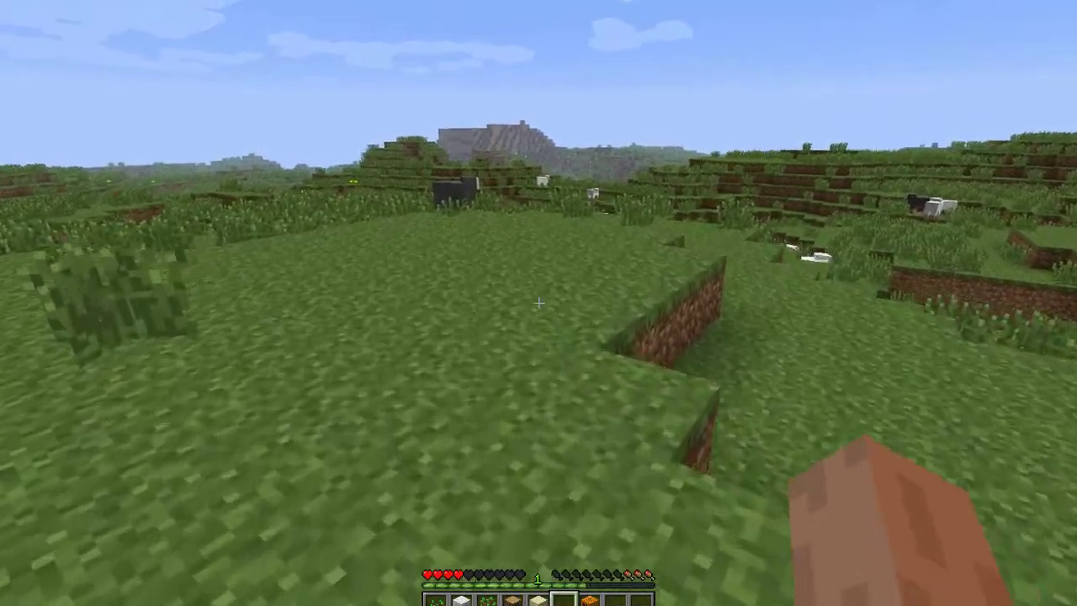
key(w)
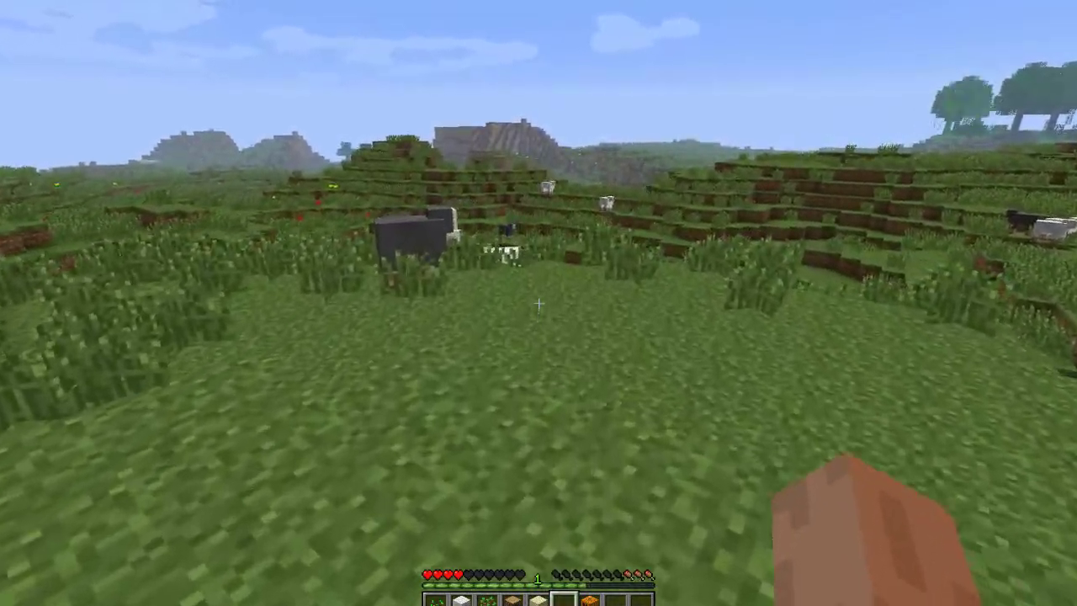
key(w)
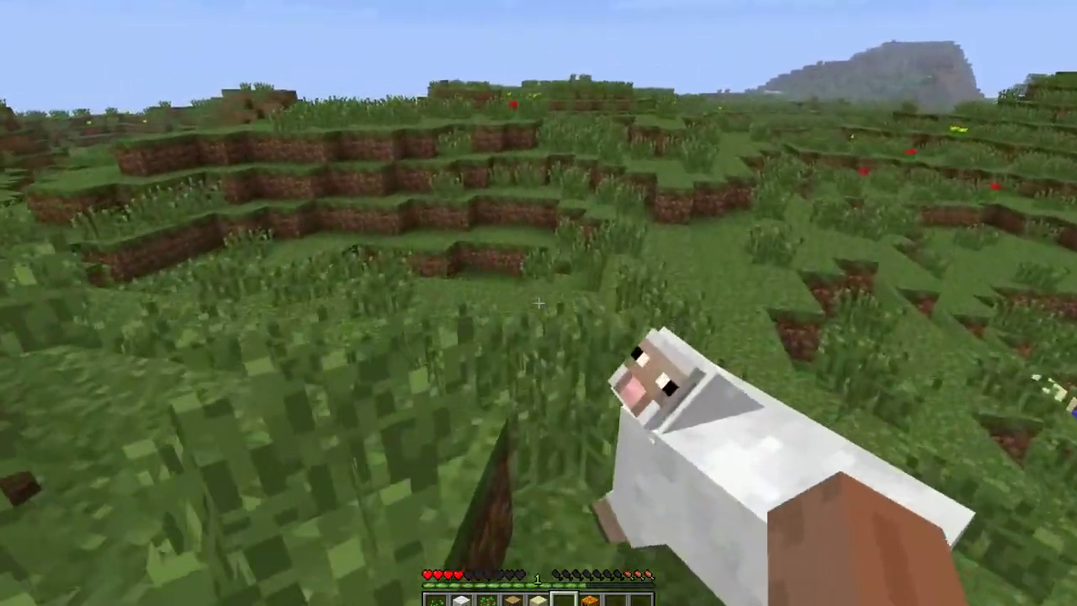
key(w)
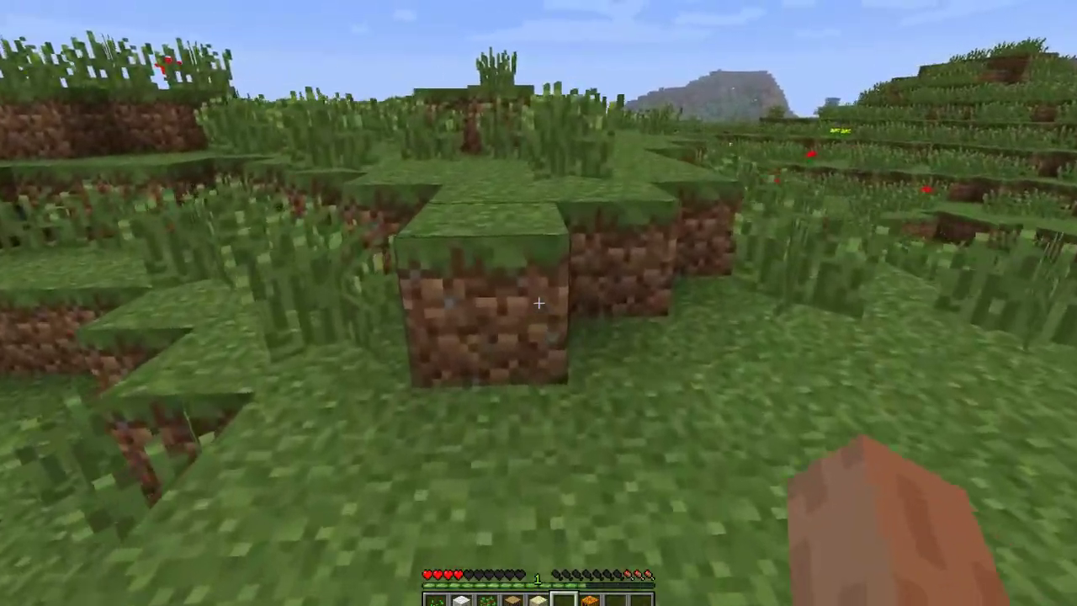
key(space)
Climb through the grassy trenches, cycling the hotbar to the pumpkin and back, to the stone pit's edge
key(w)
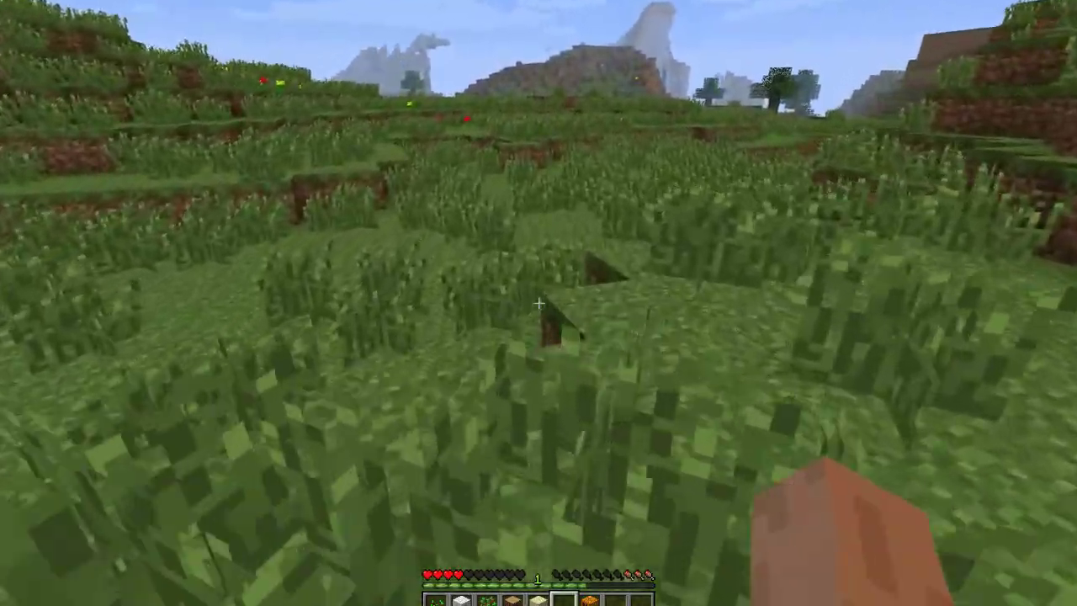
key(w)
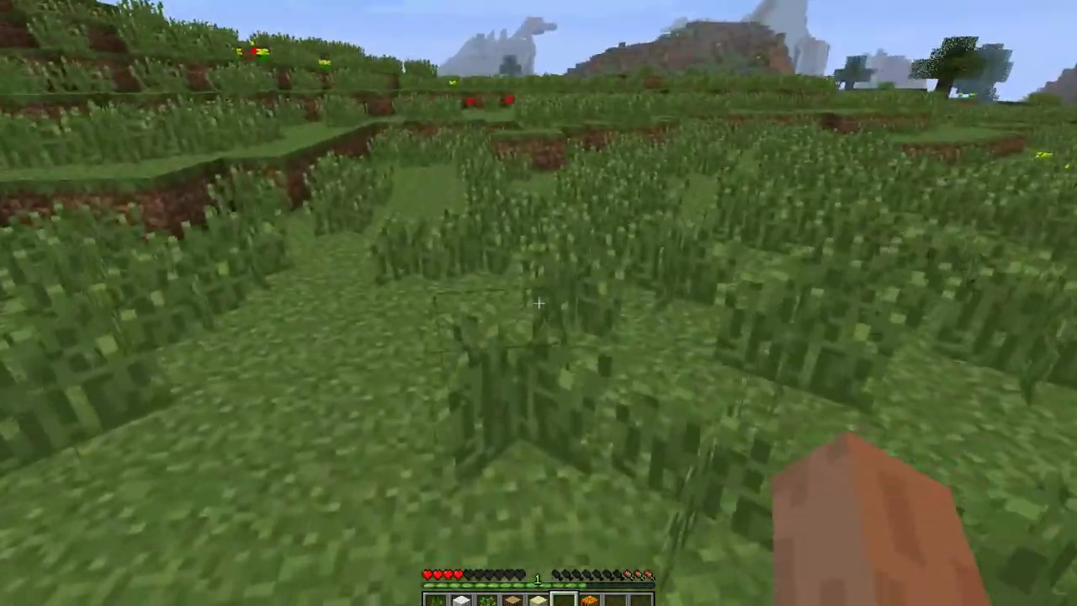
scroll(538, 303, up, 1)
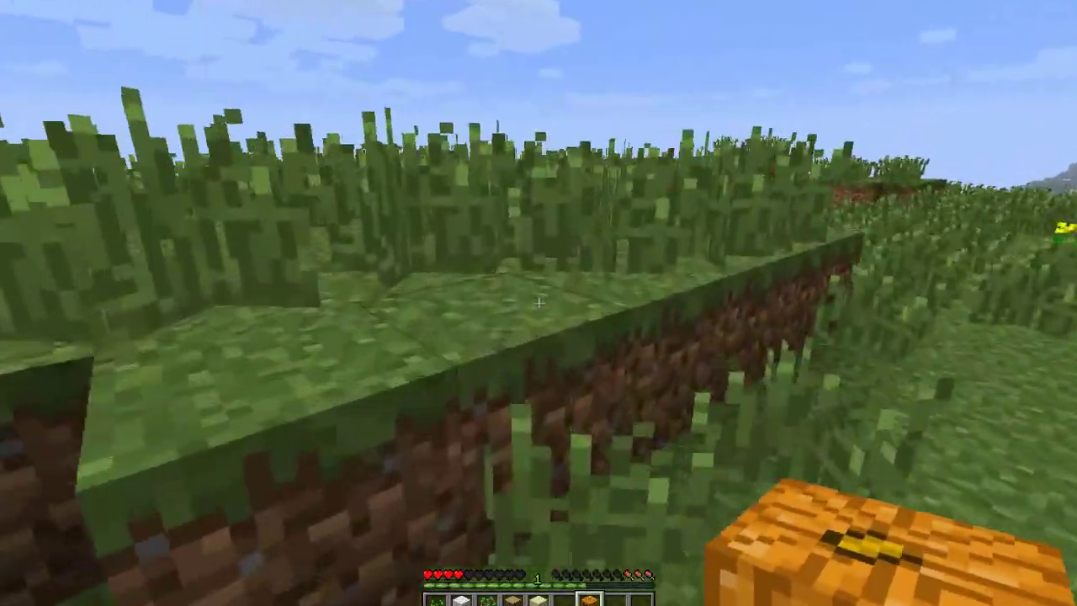
key(space)
key(w)
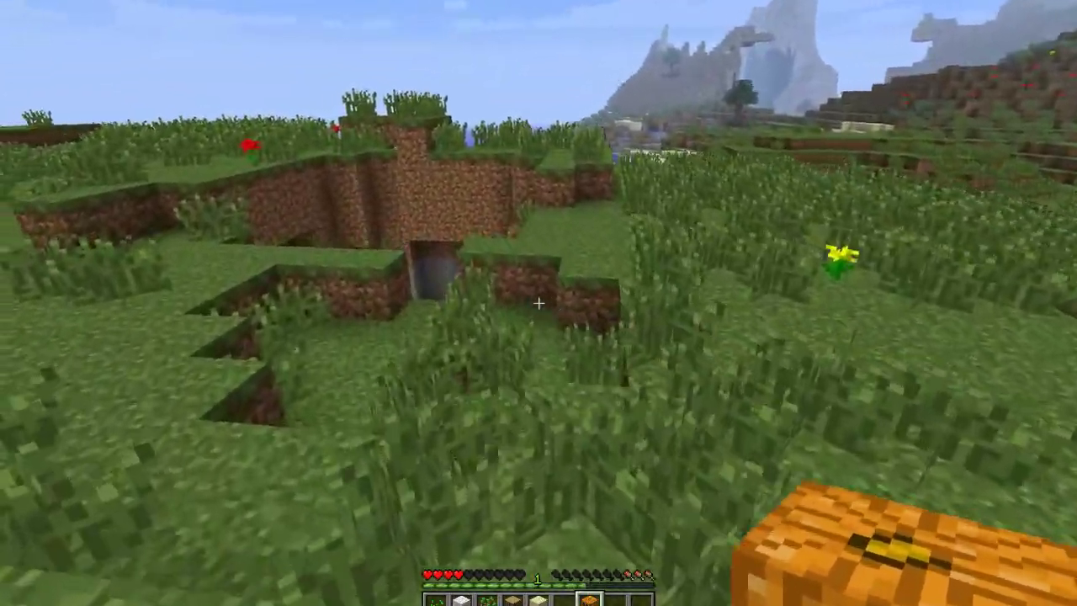
key(w)
scroll(539, 303, down, 1)
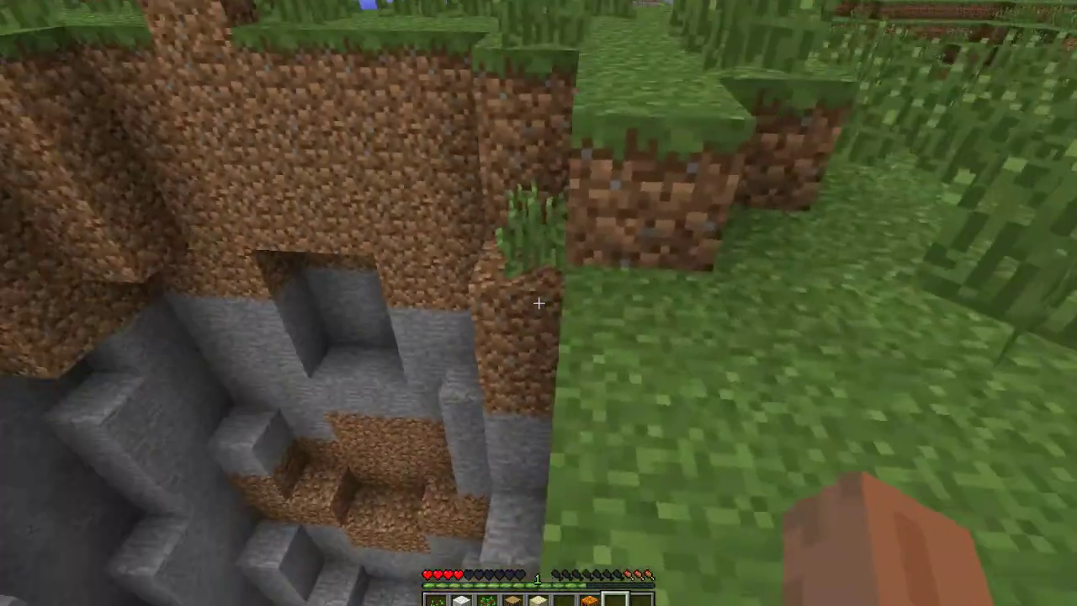
key(w)
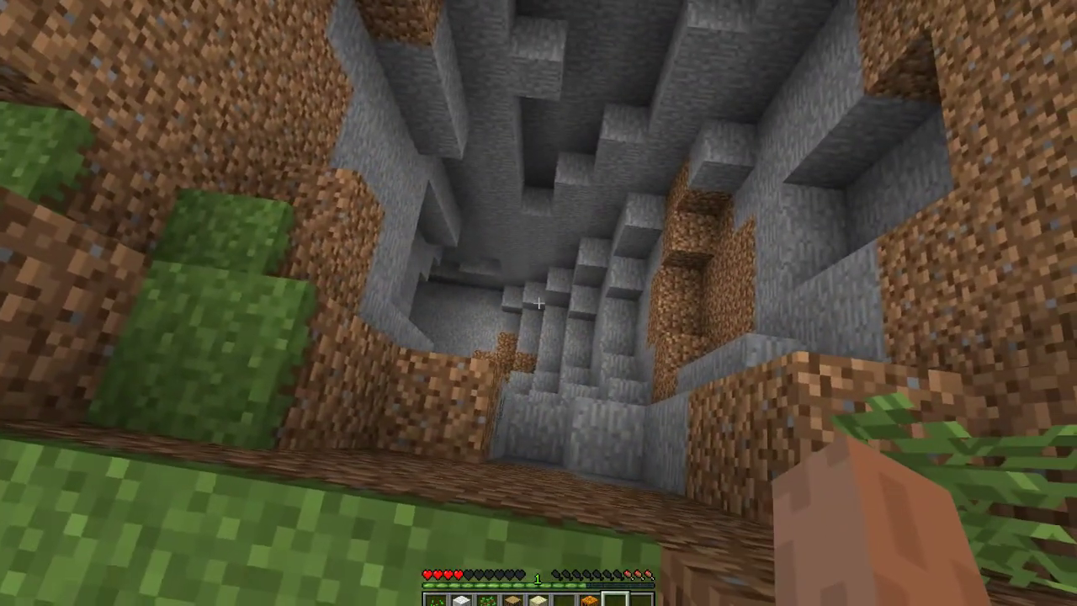
key(w)
key(w)
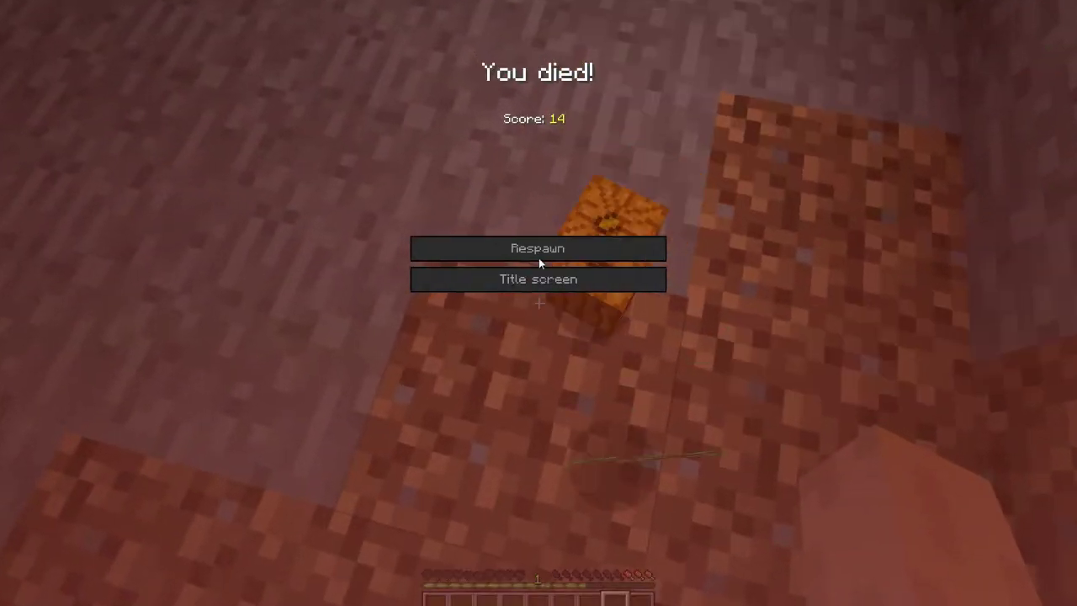
Respawn from the death screen and face the inland hills from the grassy coast
click(539, 252)
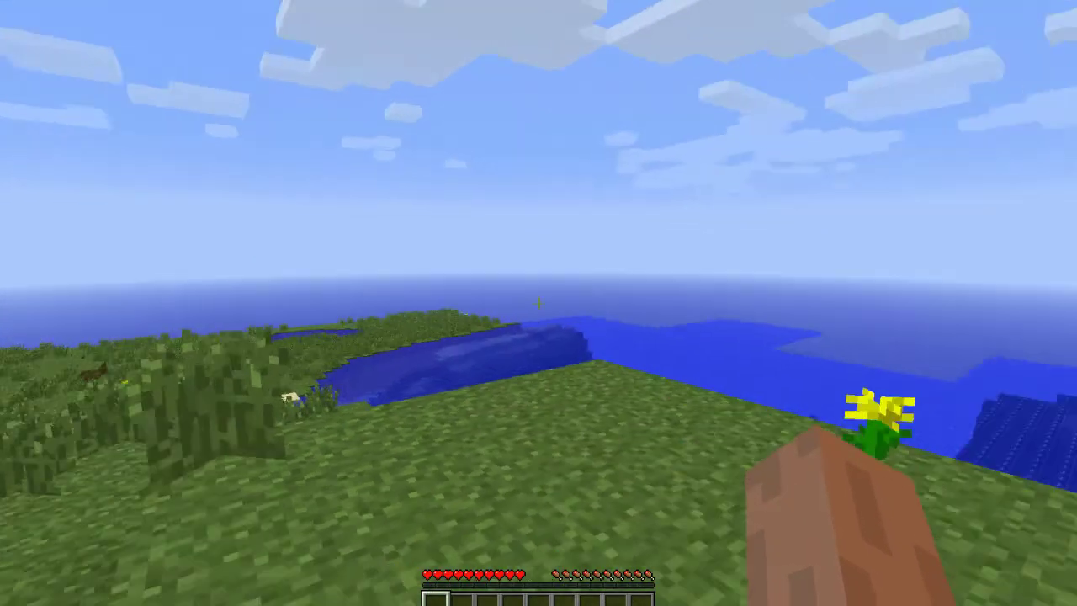
mouse_move(539, 303)
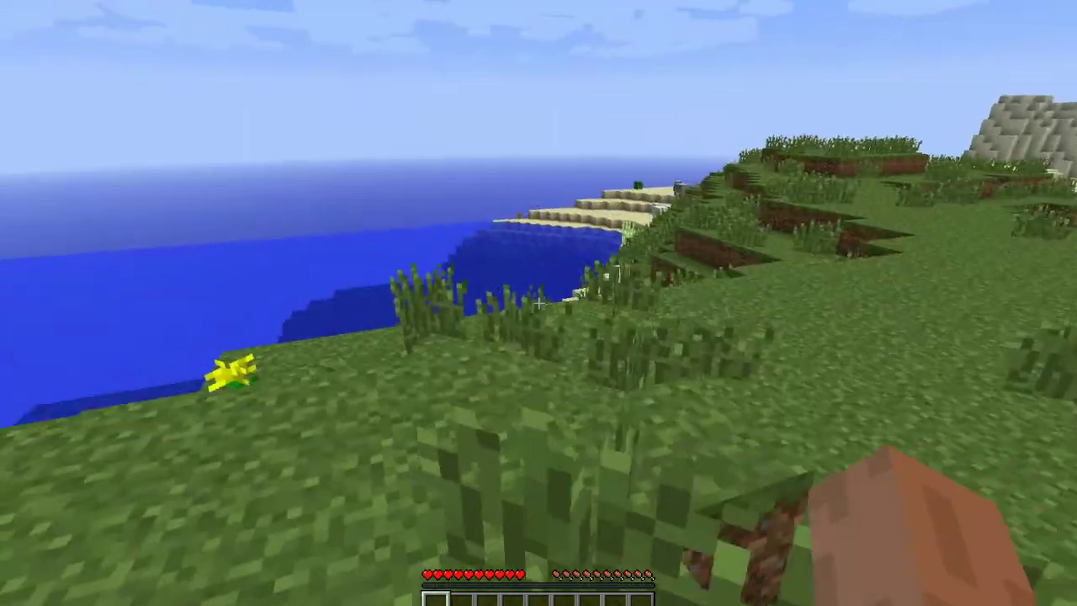